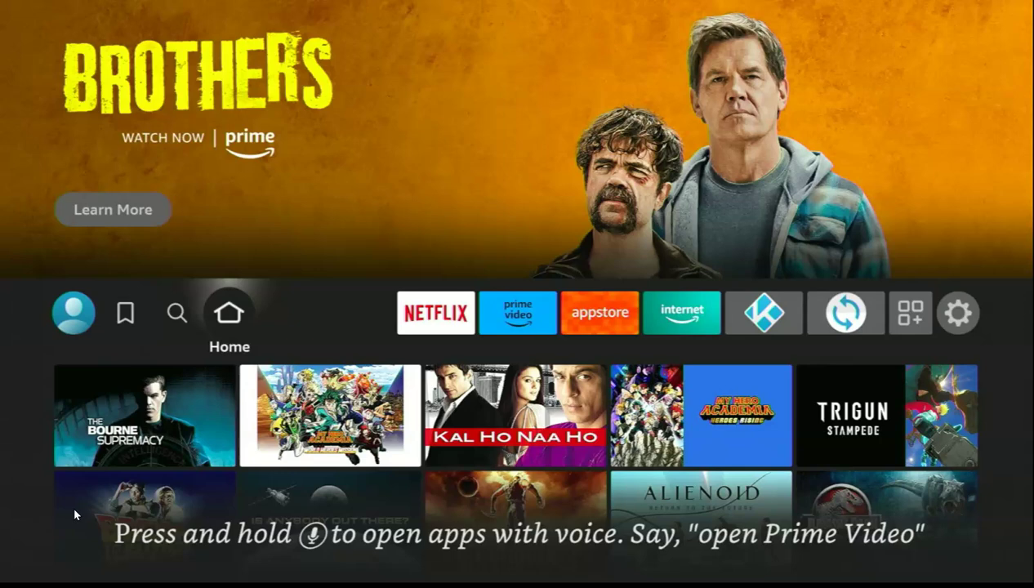
- Browse the home screen rows and open the Your Apps & Games collection
key("Down")
key("Up")
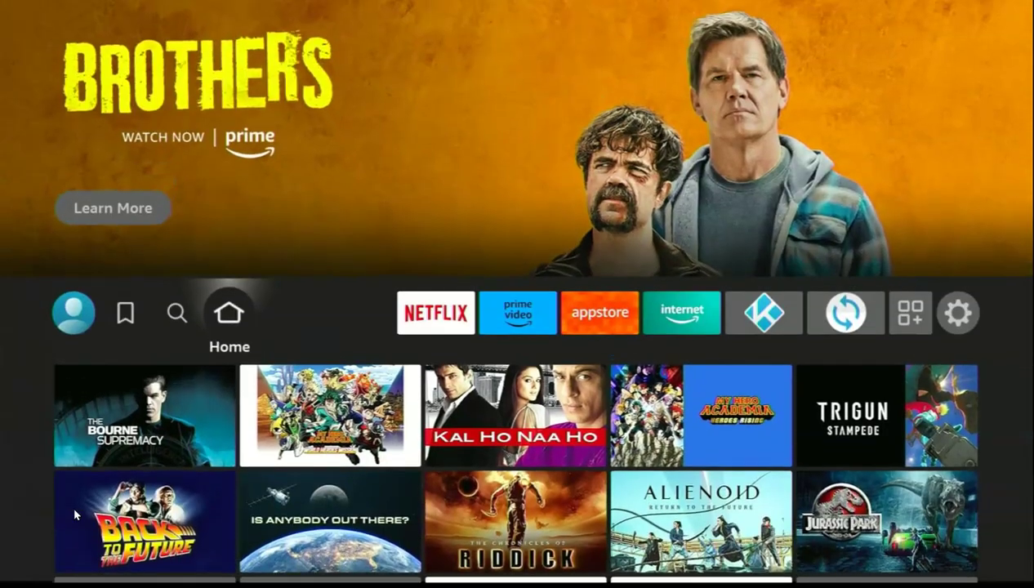
key("Up")
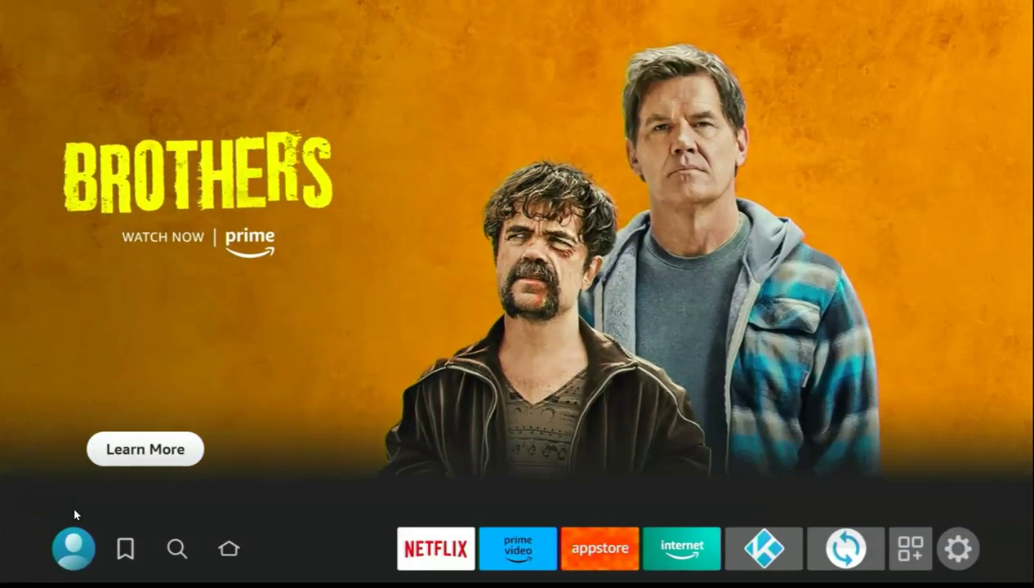
key("Down")
key("Right")
key("Right")
key("Right")
key("Right")
key("Right")
key("Right")
key("Right")
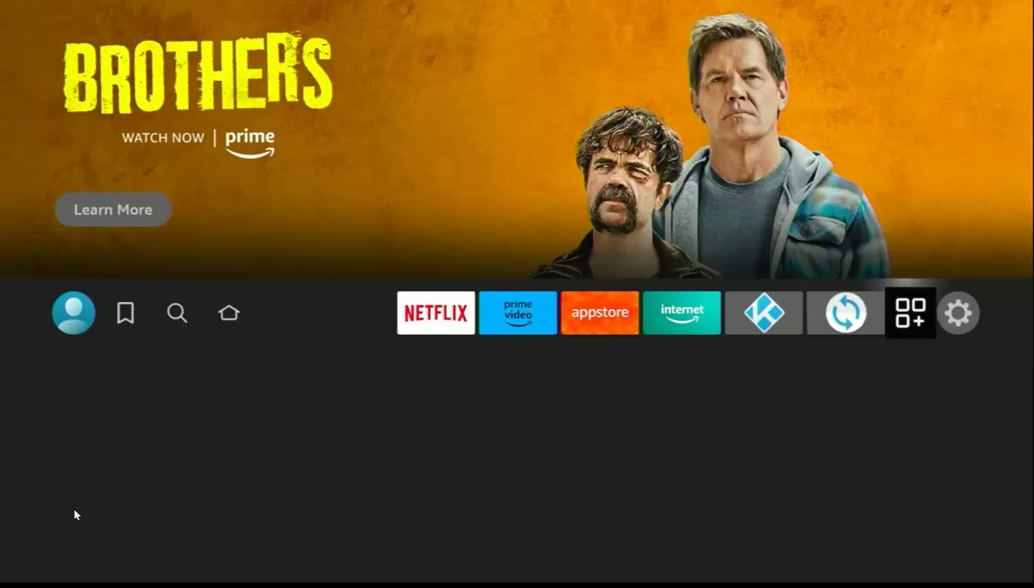
key("Return")
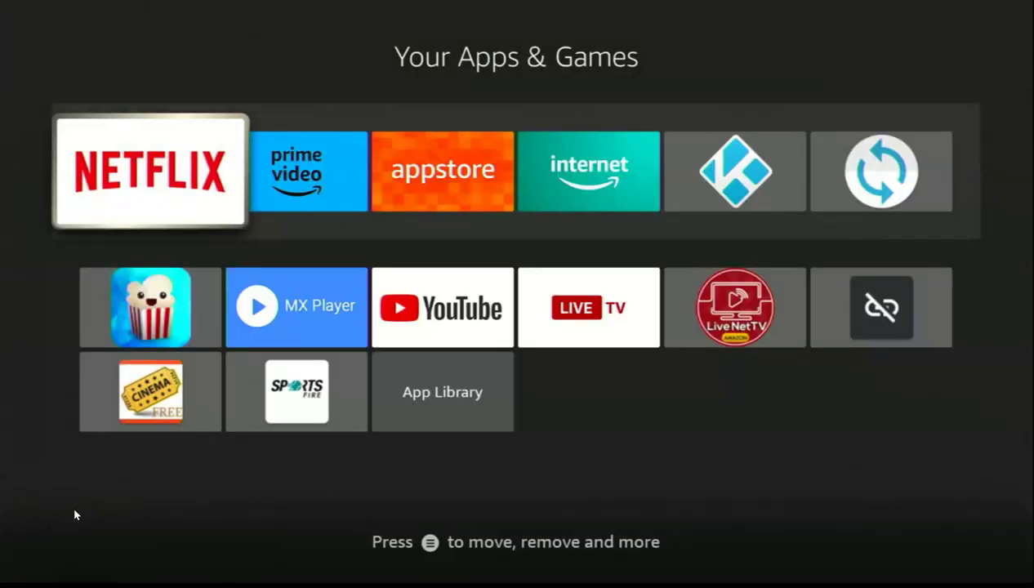
- Leave the collection and select the My Fire TV tile in Settings
key("Escape")
key("Right")
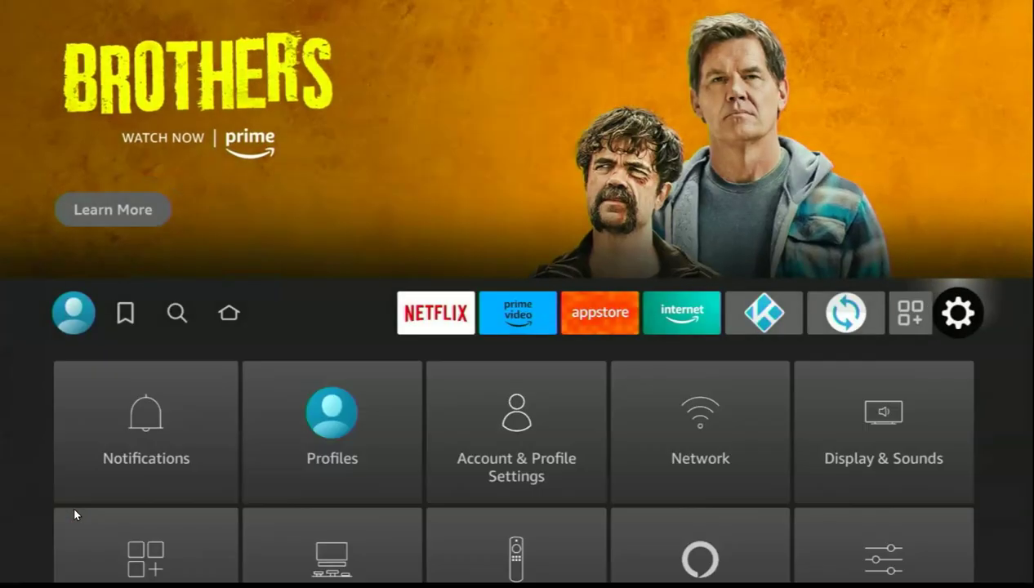
key("Down")
key("Return")
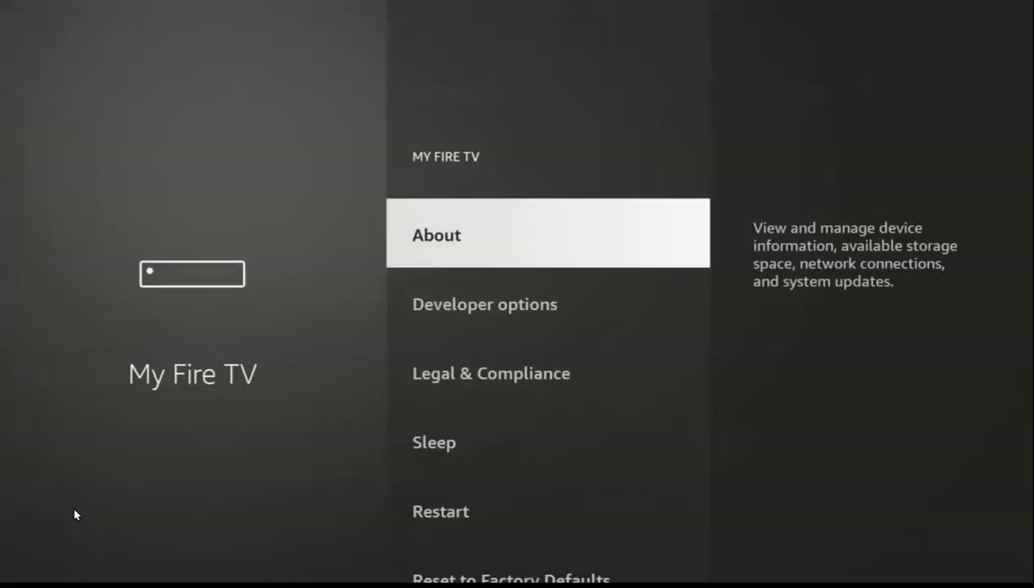
- Open Developer options and check that ADB debugging and Apps from Unknown Sources are ON
key("Down")
key("Return")
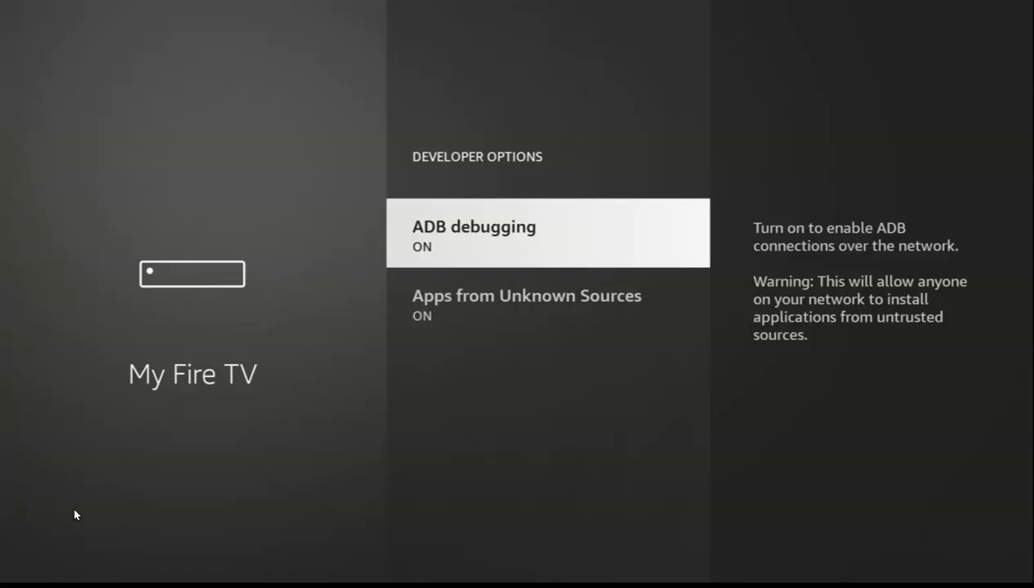
key("Down")
key("Up")
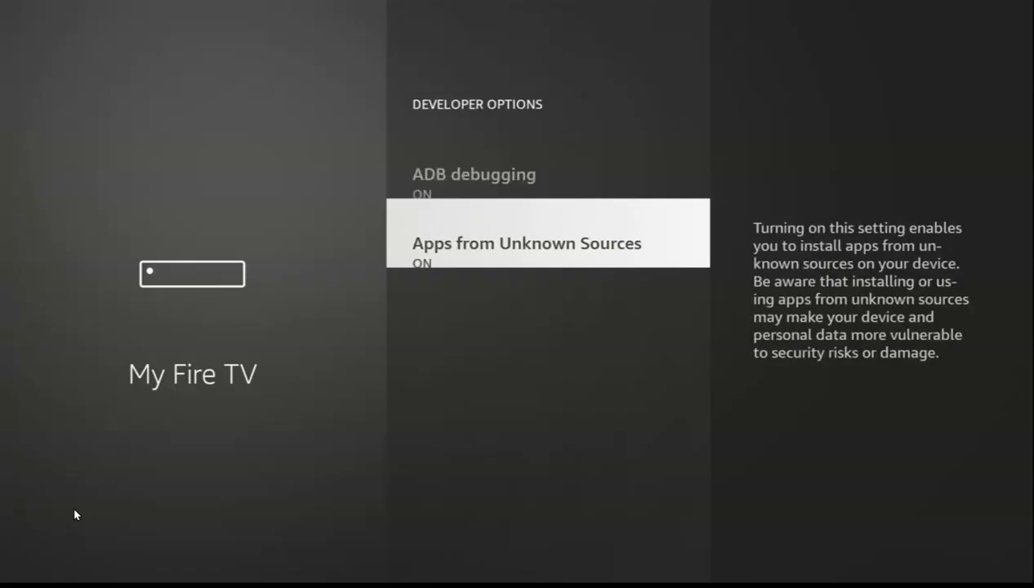
- Back out through My Fire TV and the settings grid to the home screen's top bar
key("Escape")
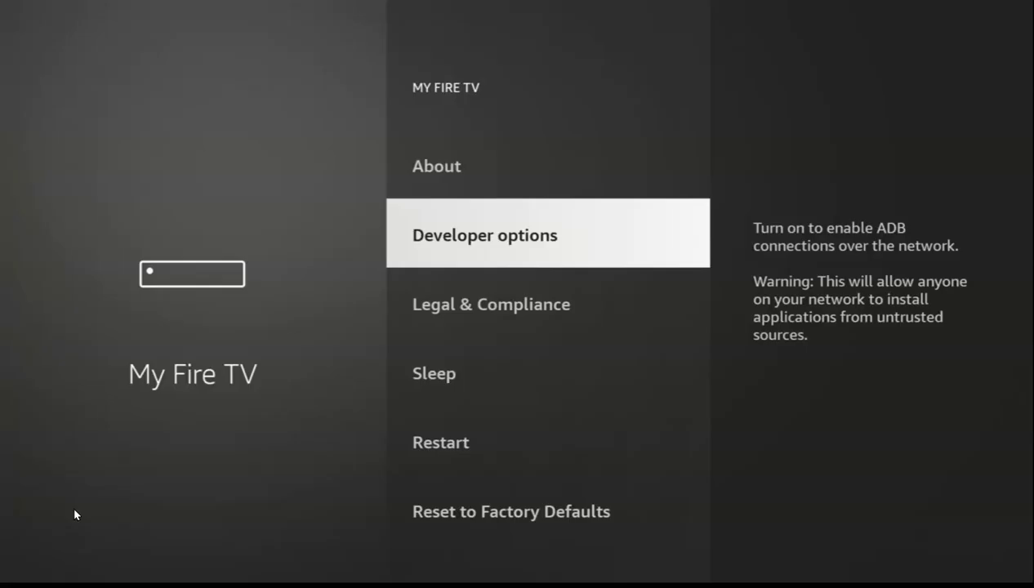
key("Escape")
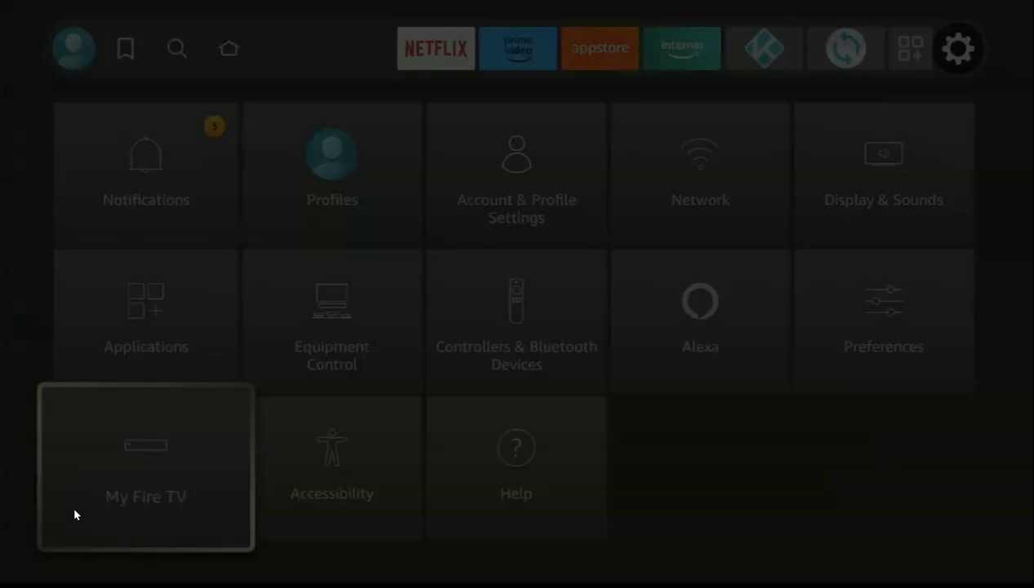
key("Up")
key("Up")
key("Up")
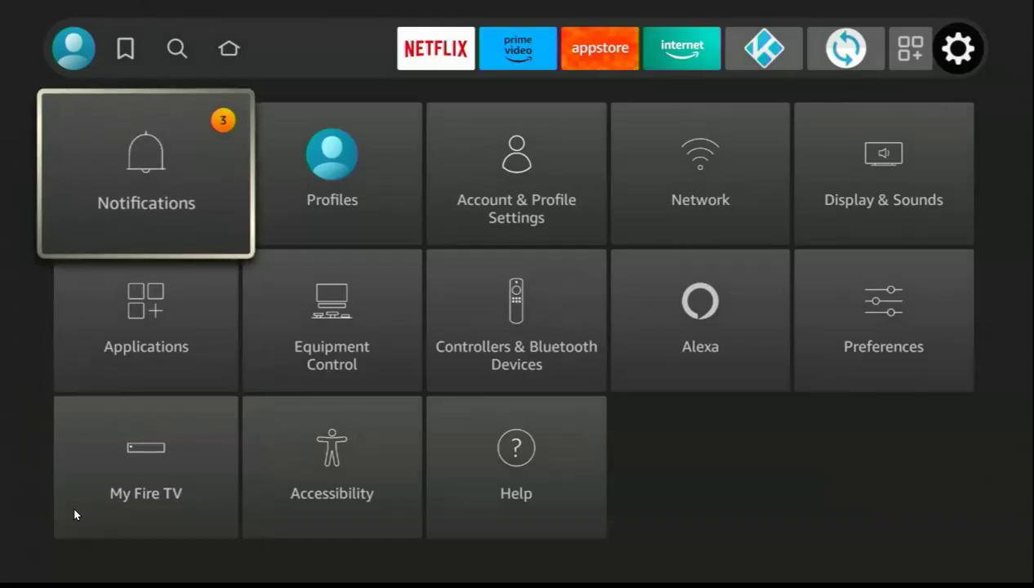
key("Right")
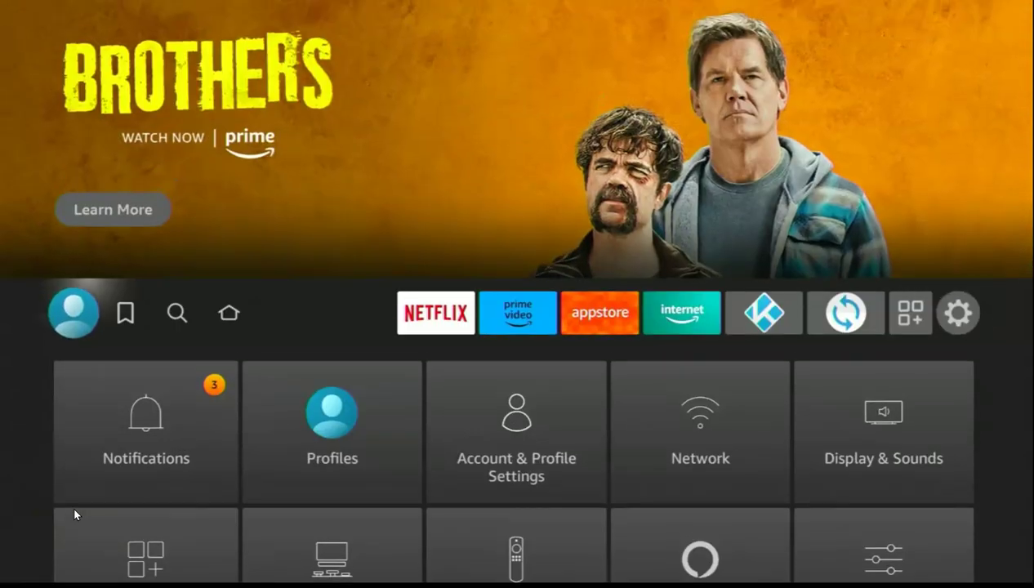
- In Find > Search, type D and pick the Downloader suggestion
key("Right")
key("Right")
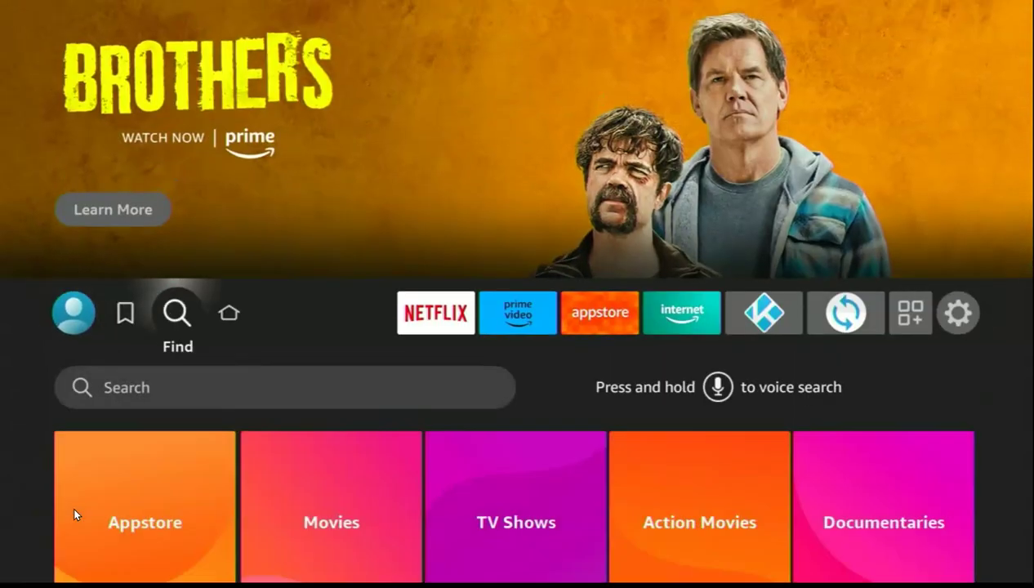
key("Down")
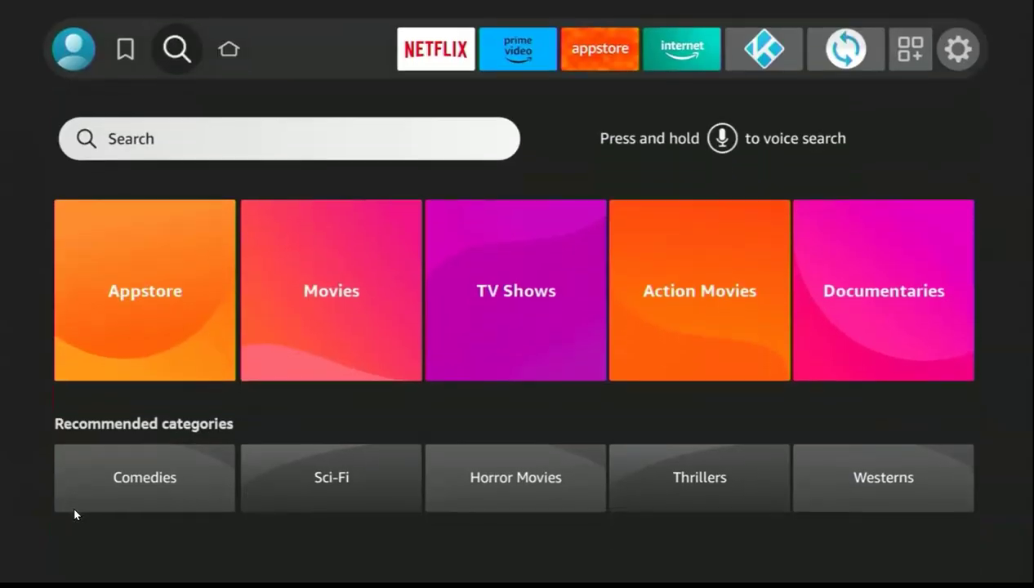
key("Return")
key("Right")
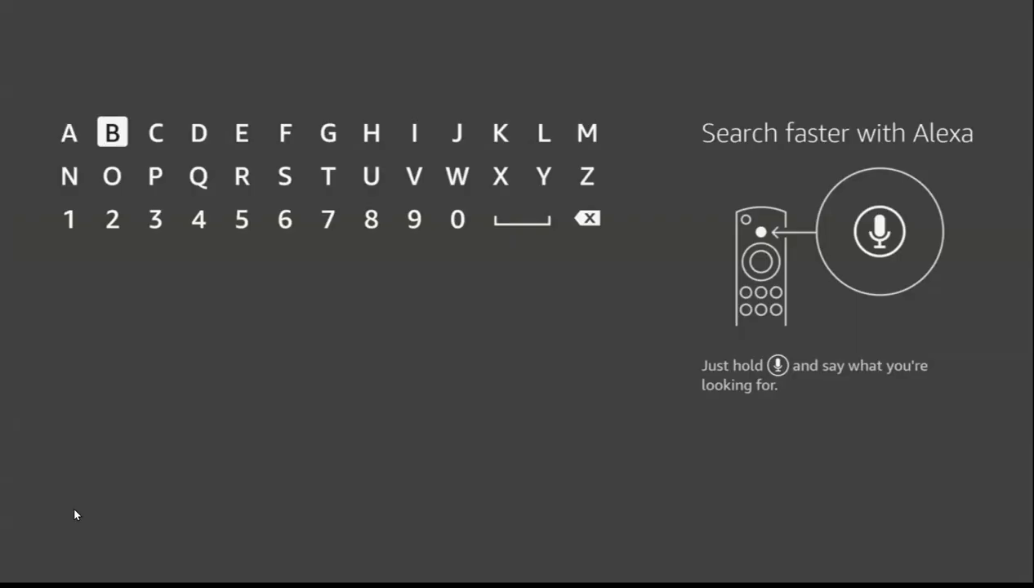
key("Right")
key("Right")
key("Return")
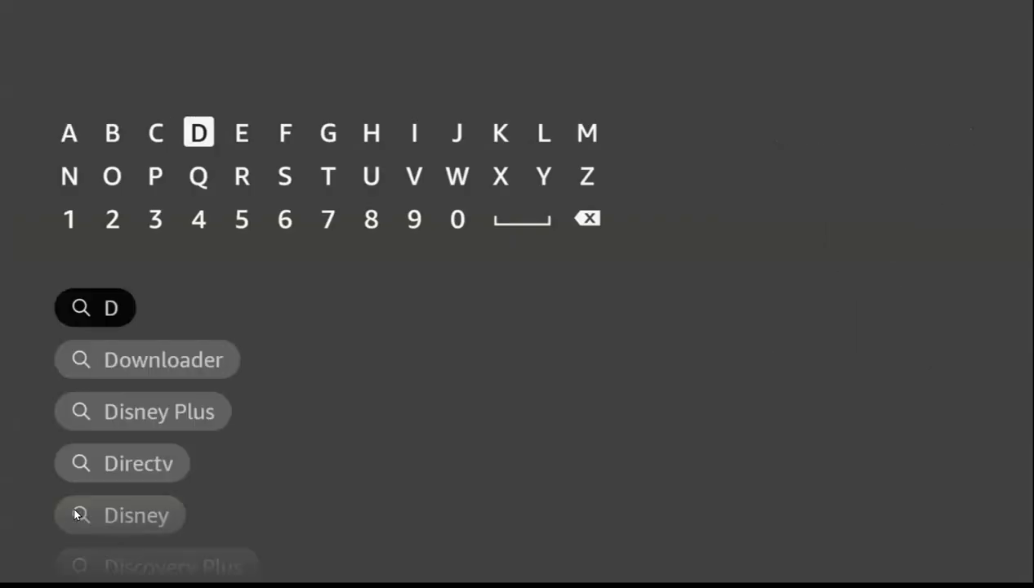
key("Down")
key("Down")
key("Down")
key("Down")
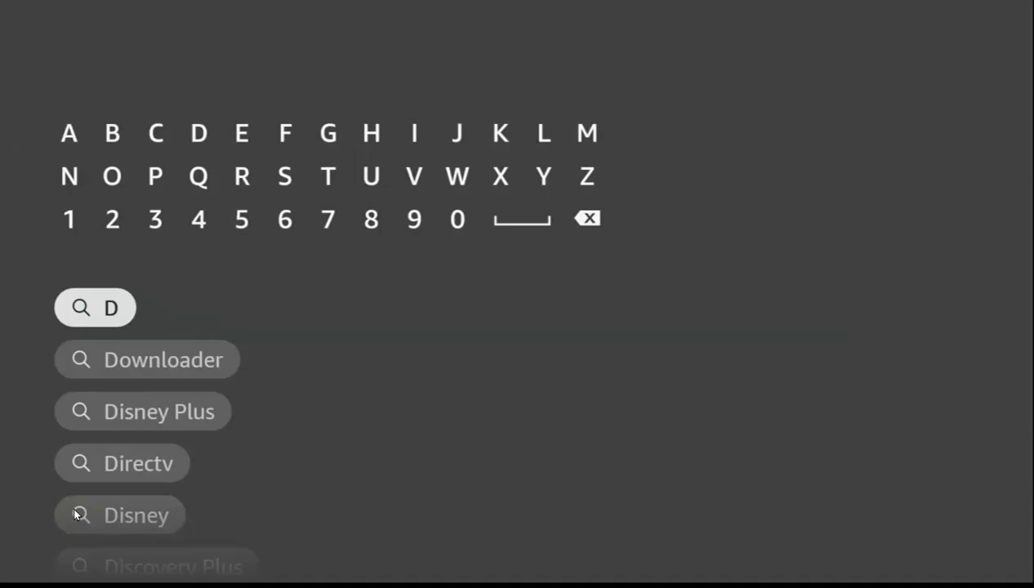
key("Return")
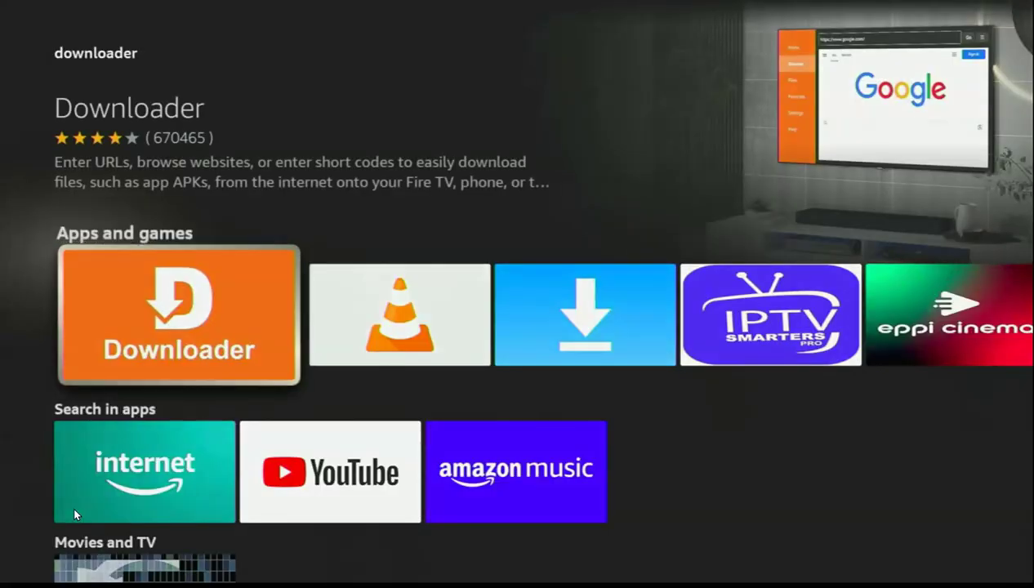
- Open the Downloader app page, download and install it, then launch it
key("Return")
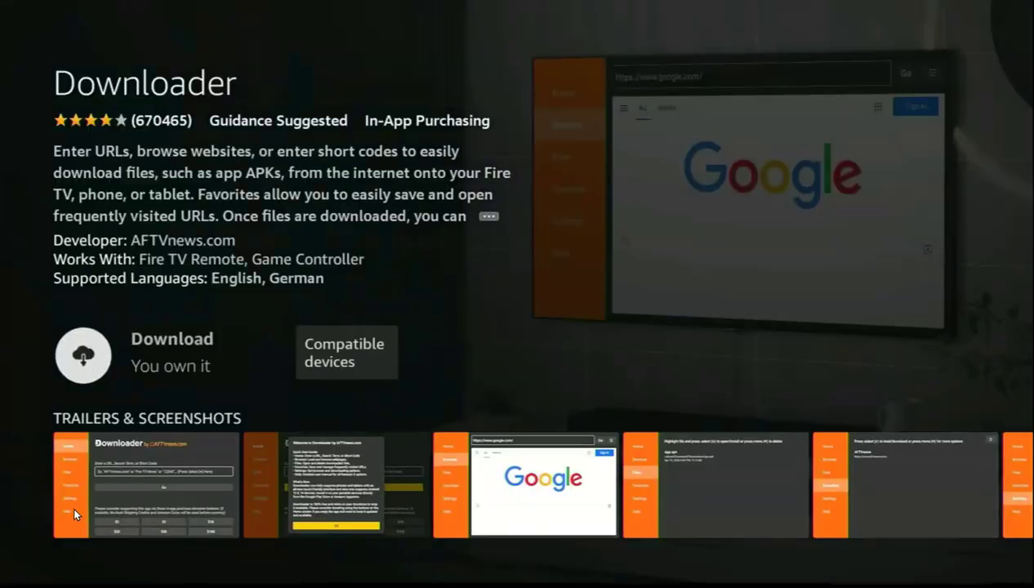
key("Return")
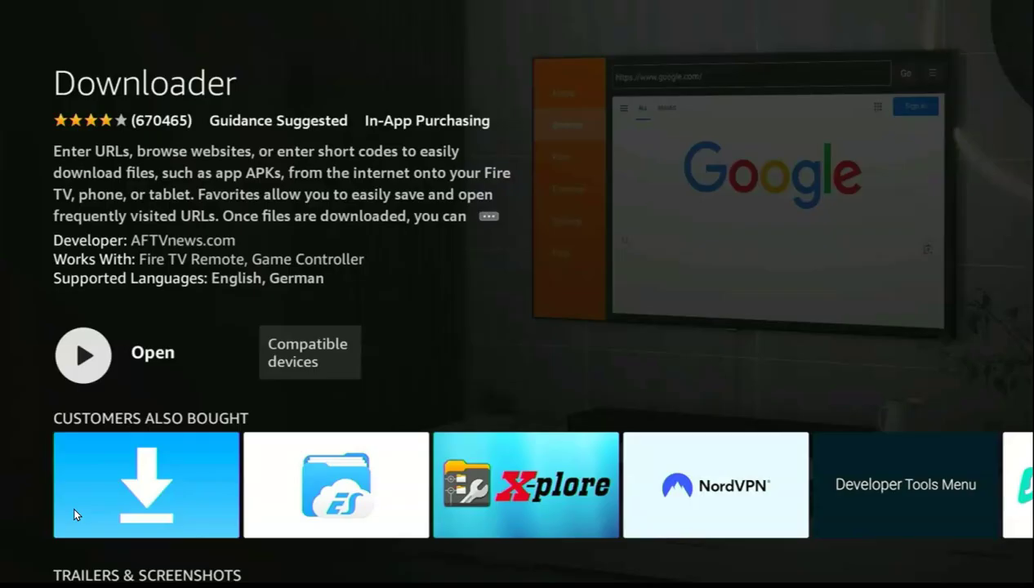
key("Return")
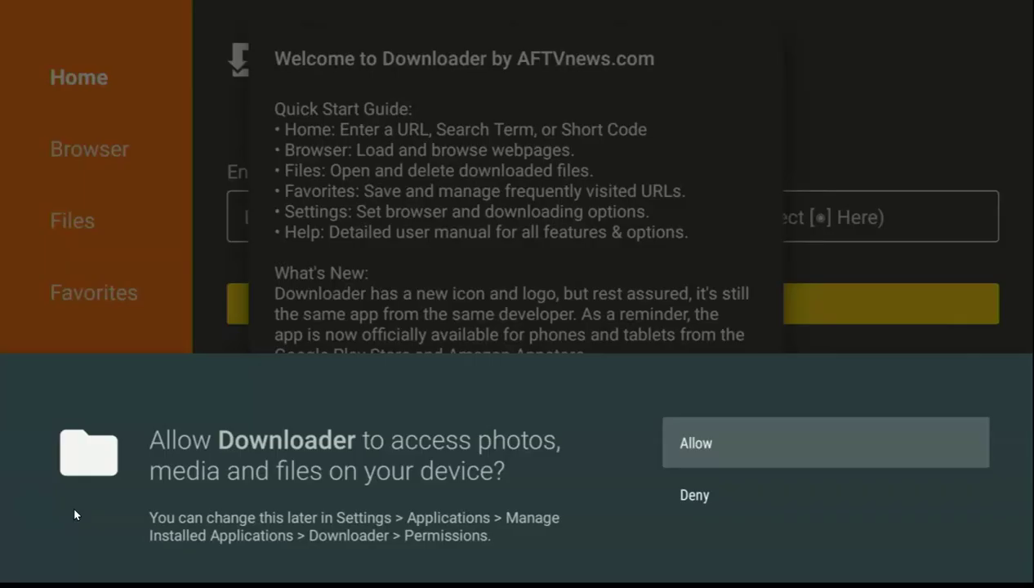
- Allow Downloader file access and bring up the keyboard for the URL/code field
key("Return")
key("Return")
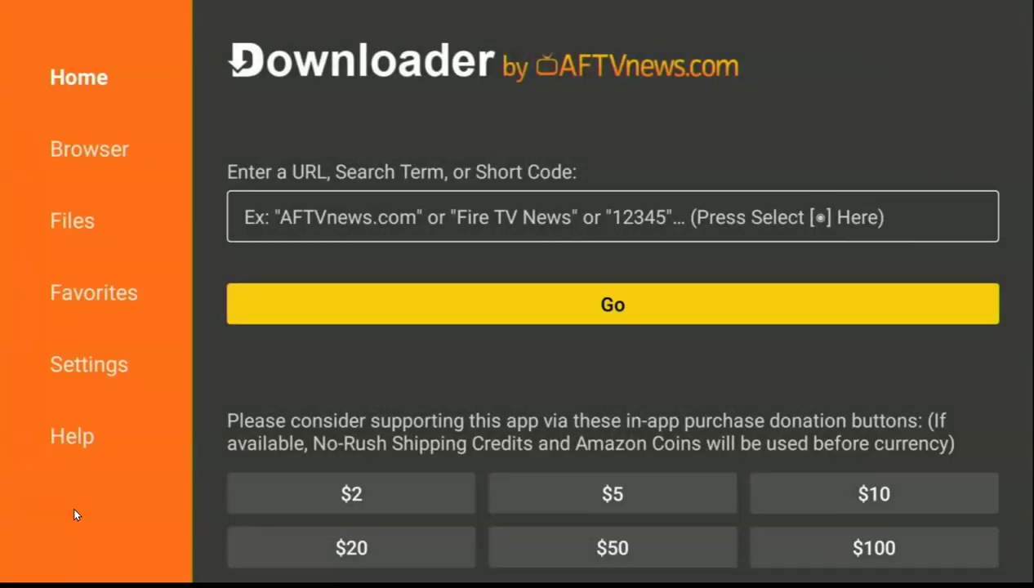
key("Up")
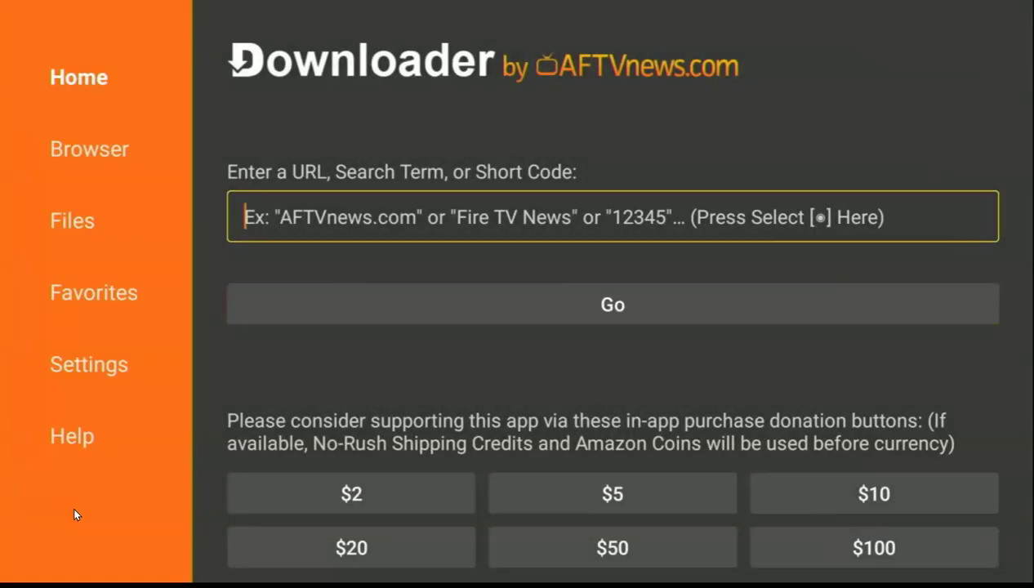
key("Return")
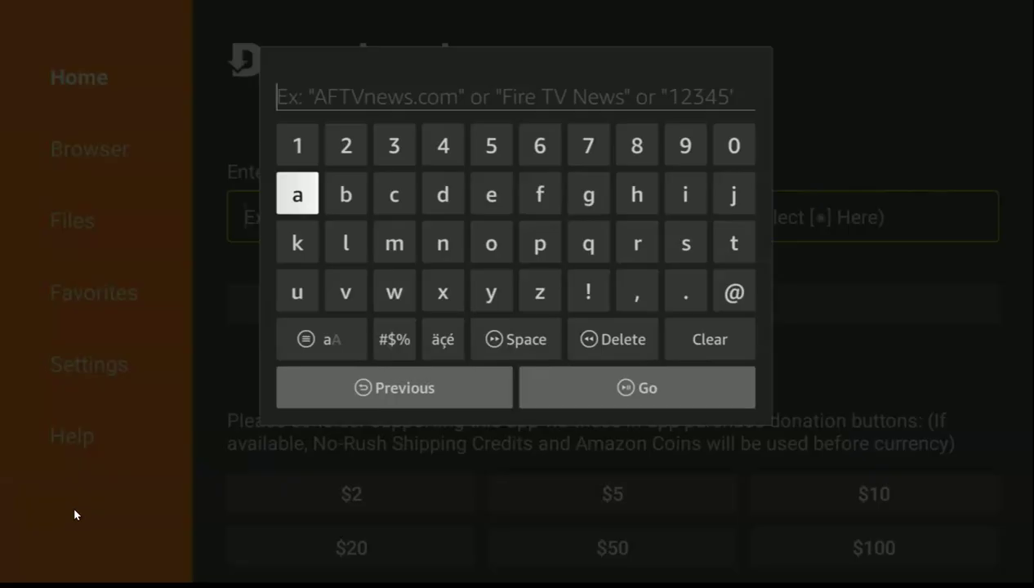
- Enter the short code 28907 on the on-screen keyboard
key("Up")
key("Right")
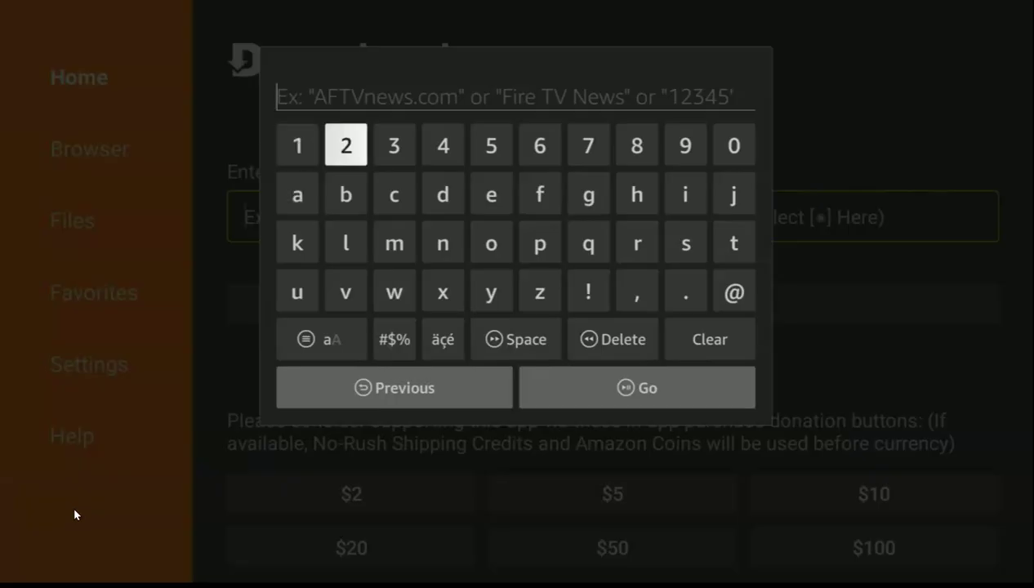
key("Return")
key("Right")
key("Right")
key("Right")
key("Right")
key("Right")
key("Right")
key("Right")
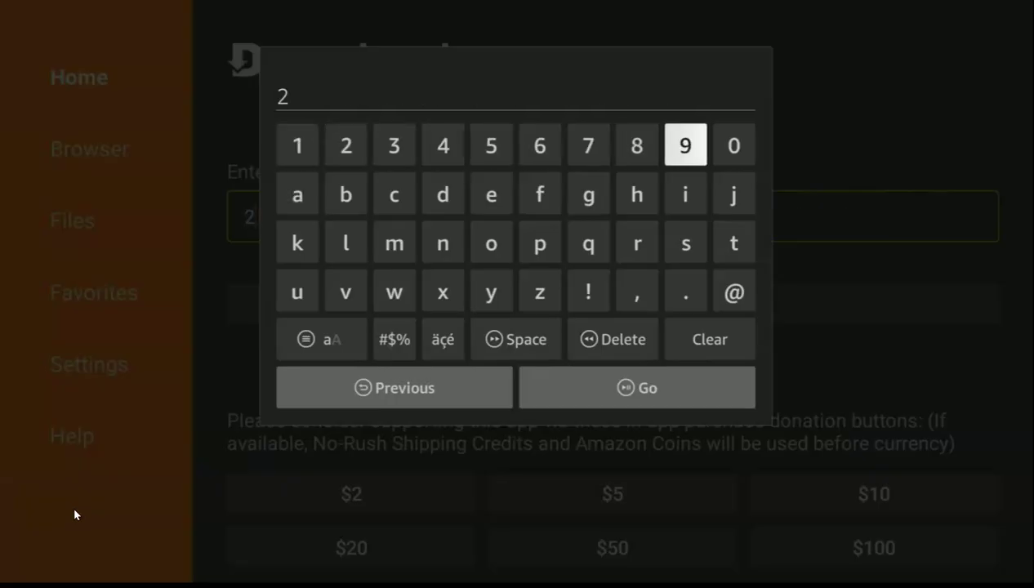
key("Left")
key("Return")
key("Right")
key("Return")
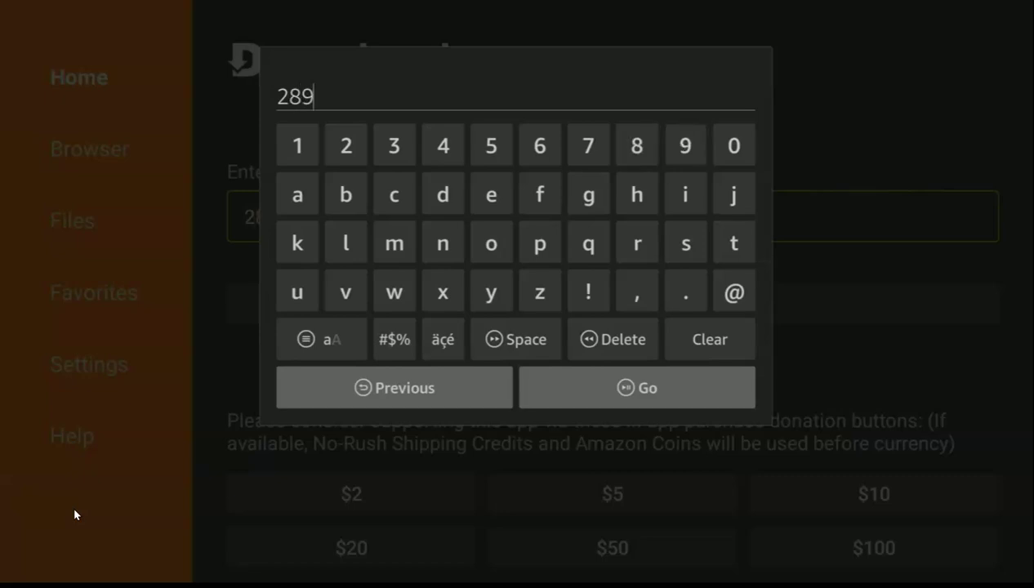
key("Right")
key("Return")
key("Left")
key("Left")
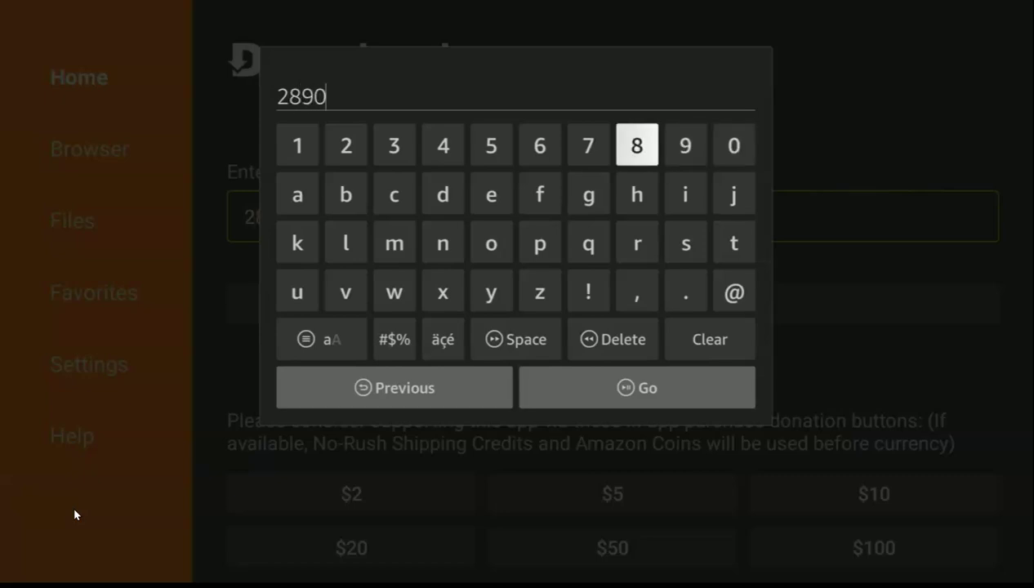
key("Left")
key("Return")
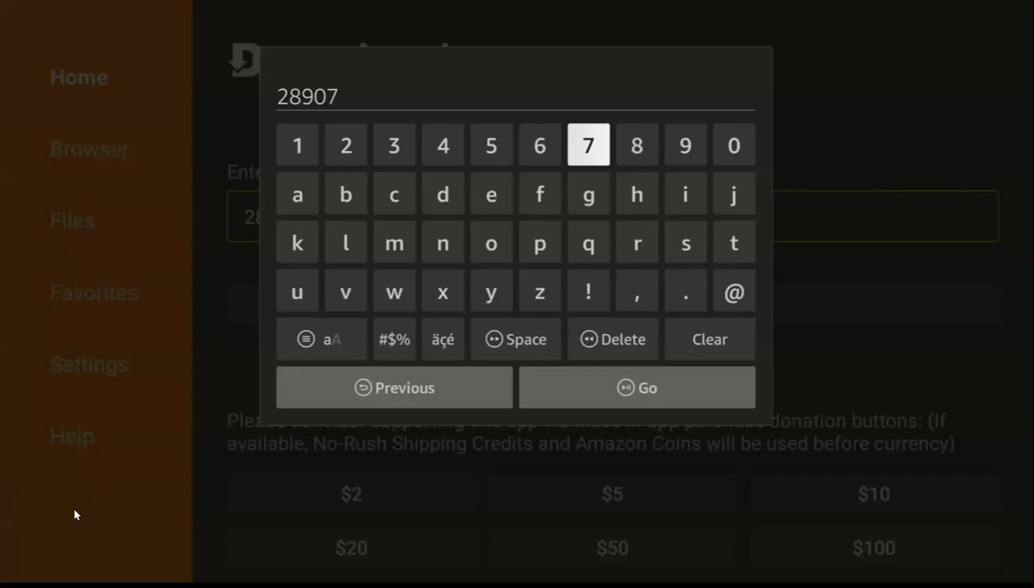
- Submit code 28907 with Go to load the firetvsticks.com Downloads page
key("Down")
key("Down")
key("Down")
key("Down")
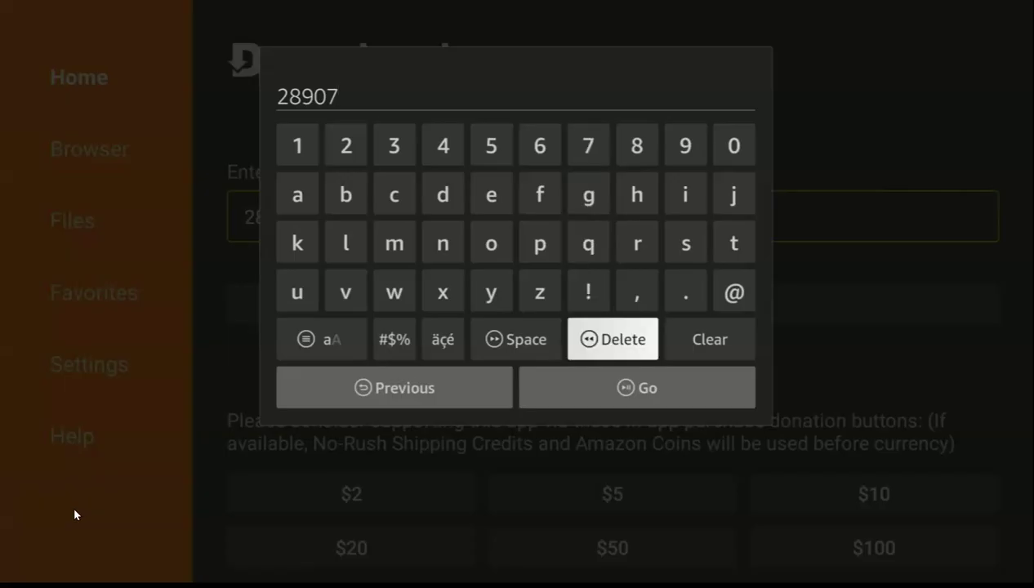
key("Down")
key("Return")
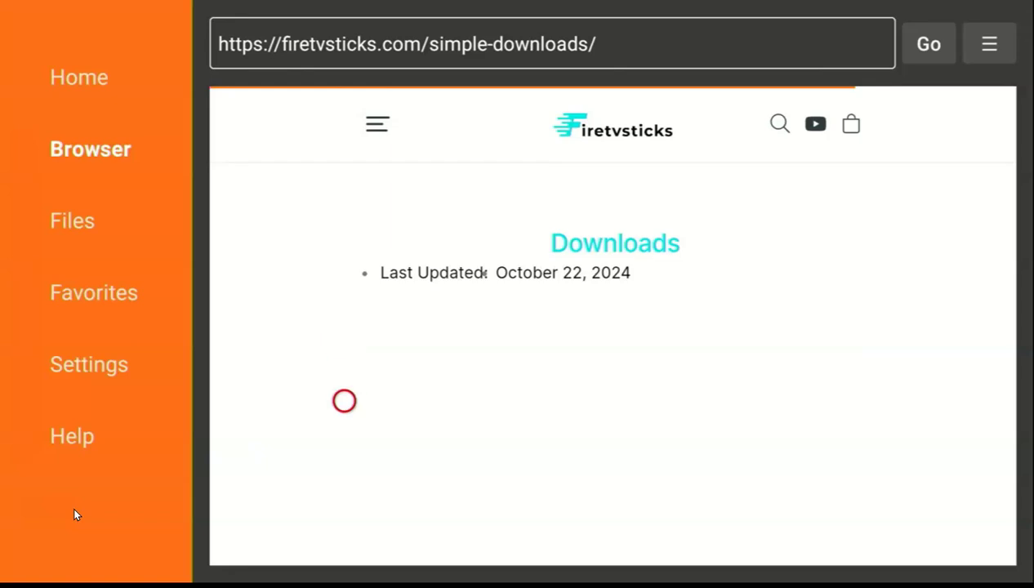
- Scroll to Choose a Category and open the Movies & TV list
scroll(344, 473, "down", 1)
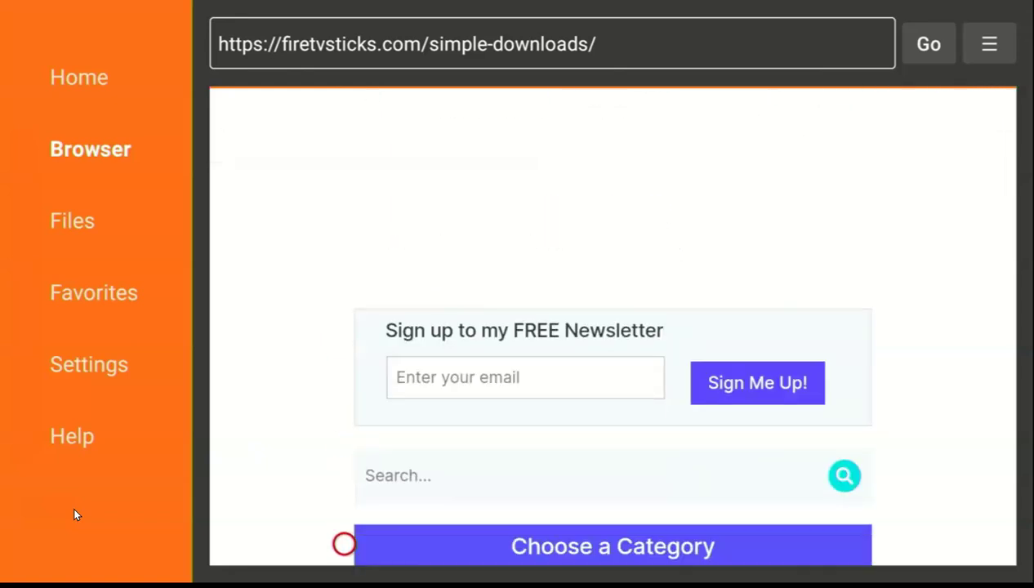
scroll(344, 544, "down", 5)
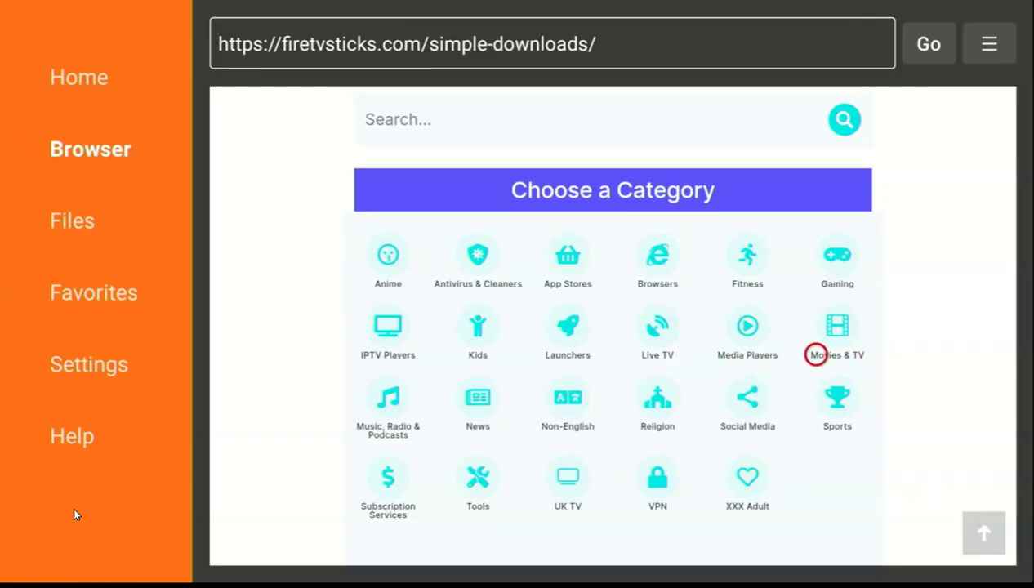
left_click(816, 354)
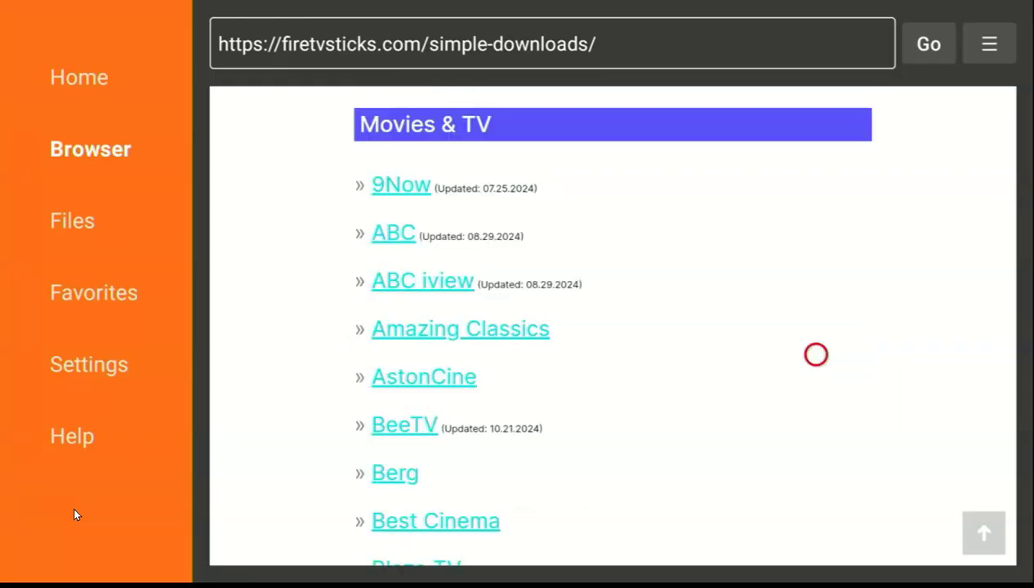
- Scroll down the Movies & TV list and open the JioTV link
scroll(815, 543, "down", 10)
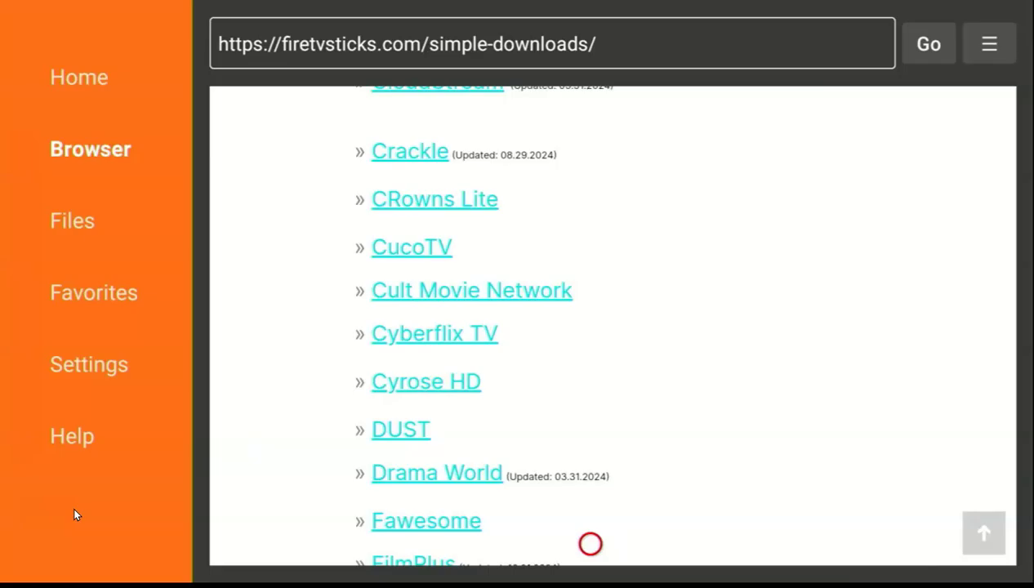
scroll(591, 544, "down", 3)
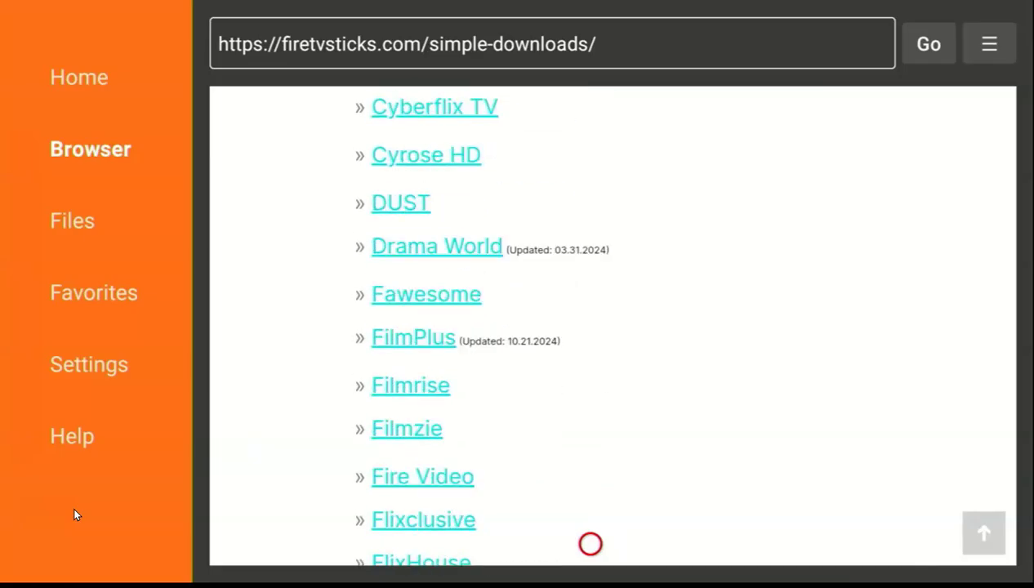
scroll(591, 544, "down", 5)
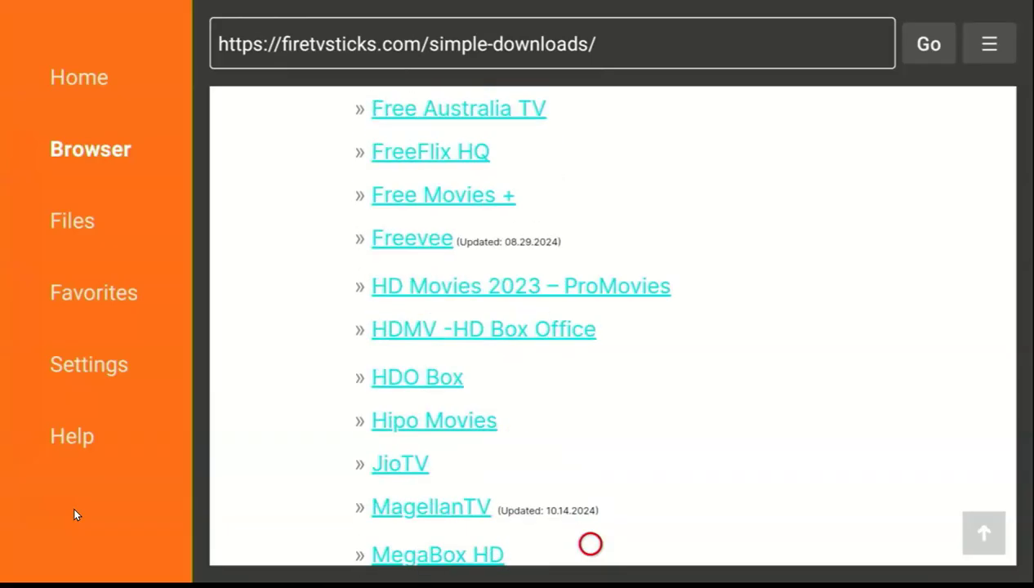
scroll(591, 544, "down", 4)
key("Up")
key("Up")
key("Up")
key("Up")
key("Up")
key("Up")
key("Up")
key("Up")
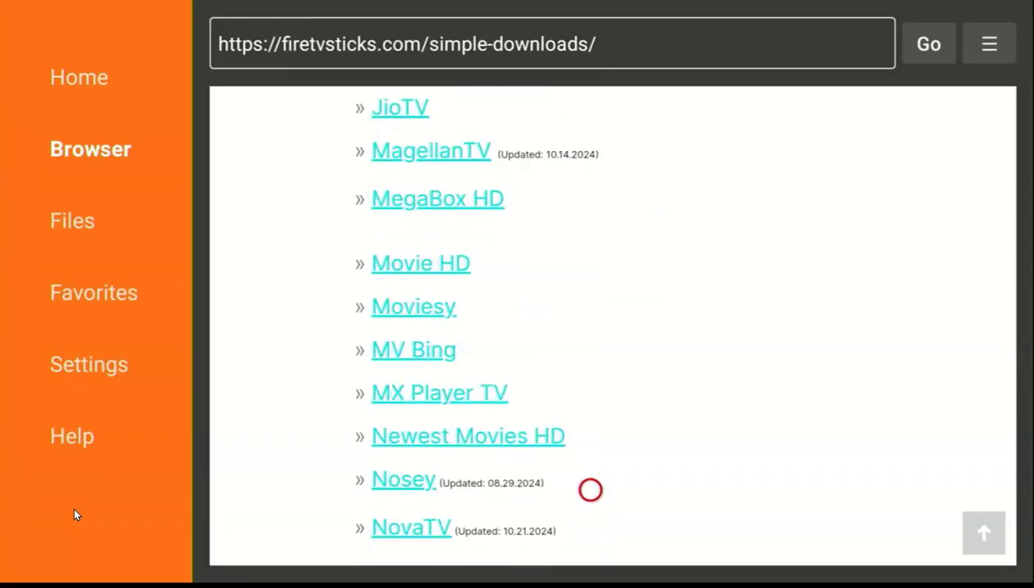
key("Up")
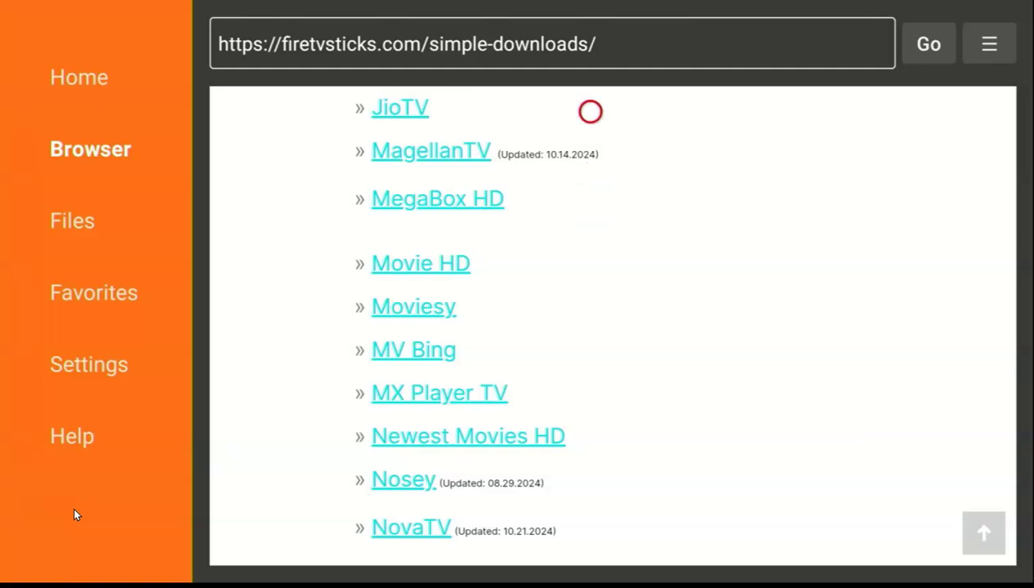
key("Left")
key("Left")
key("Left")
key("Left")
key("Left")
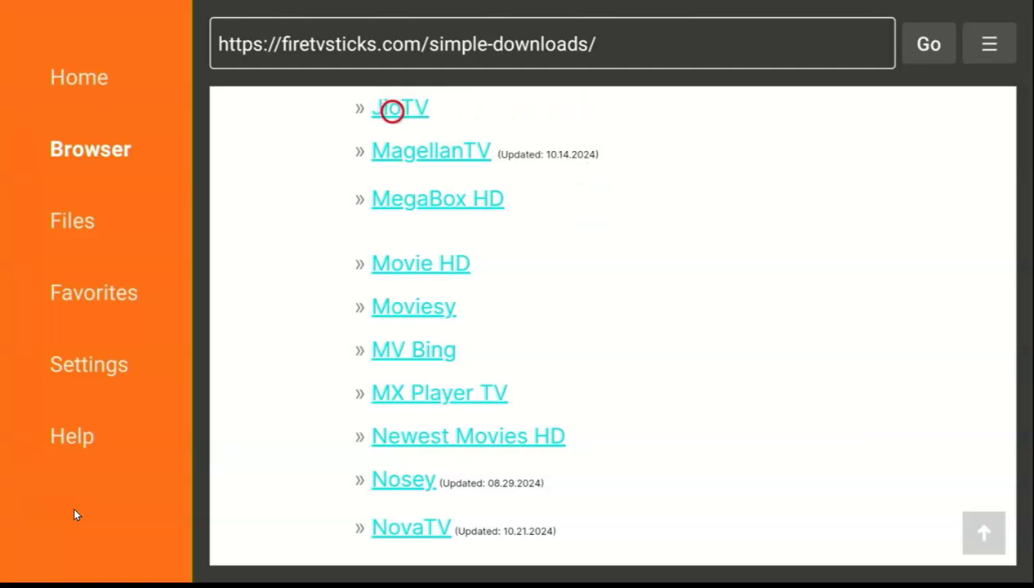
key("Up")
key("Up")
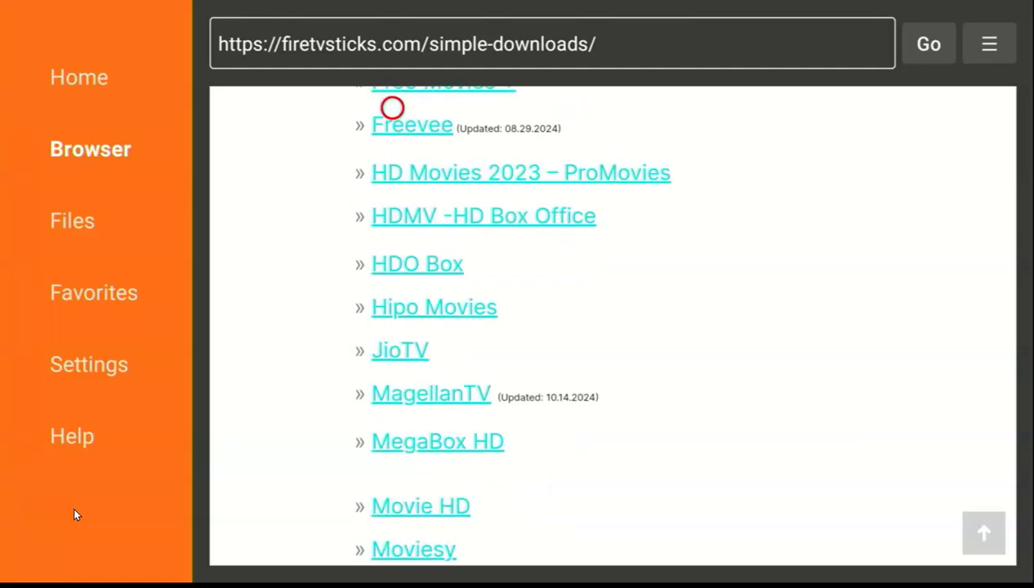
key("Down")
key("Down")
key("Down")
key("Down")
key("Down")
key("Down")
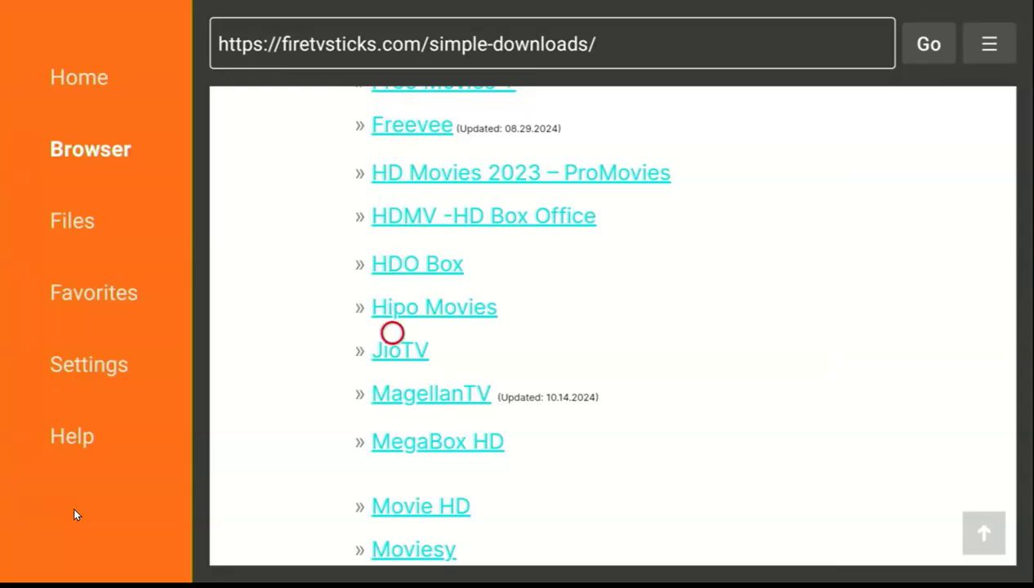
key("Up")
key("Up")
key("Down")
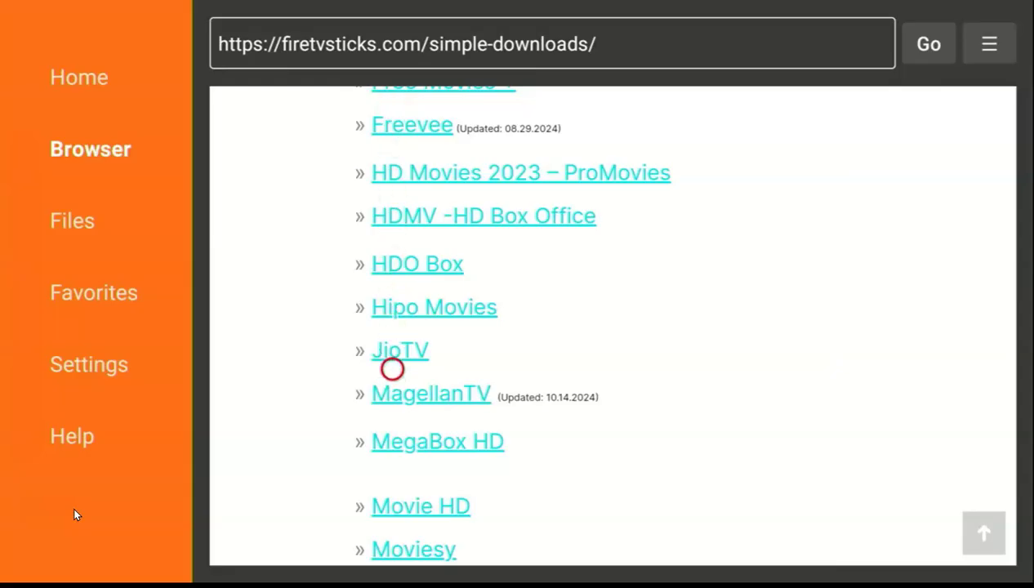
key("Return")
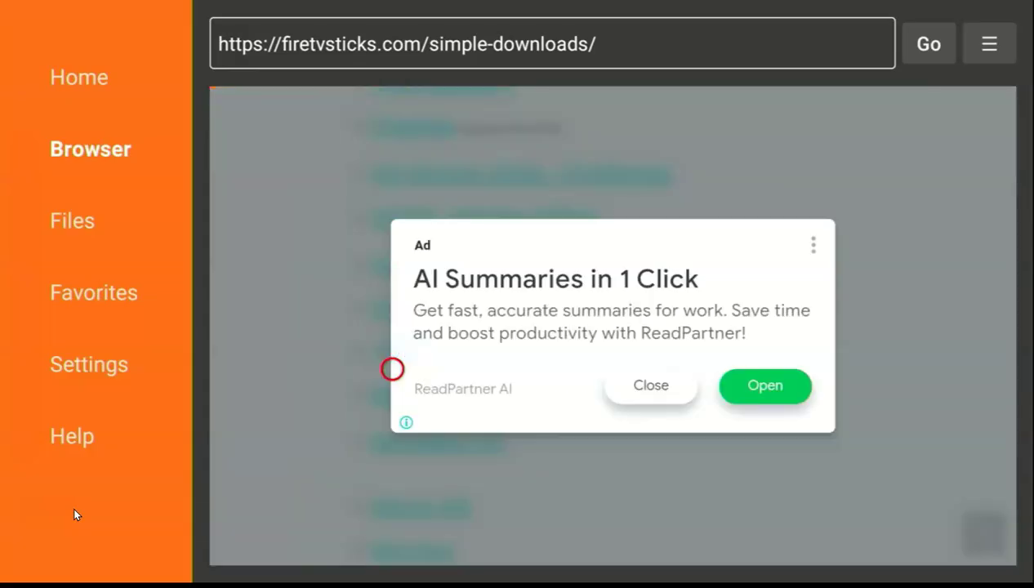
- Close the advertisement dialog
key("Right")
key("Right")
key("Right")
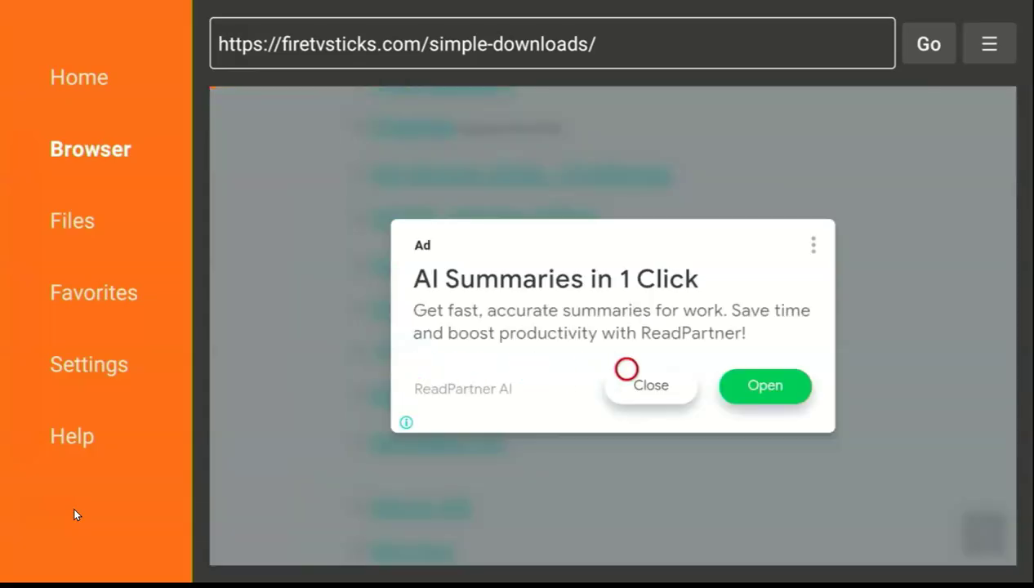
key("Down")
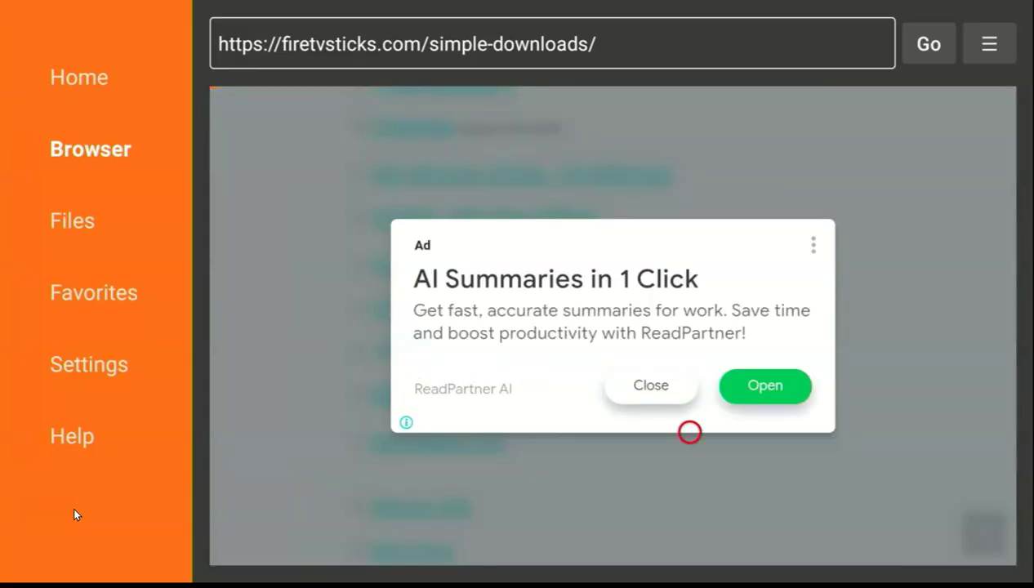
key("Up")
key("Return")
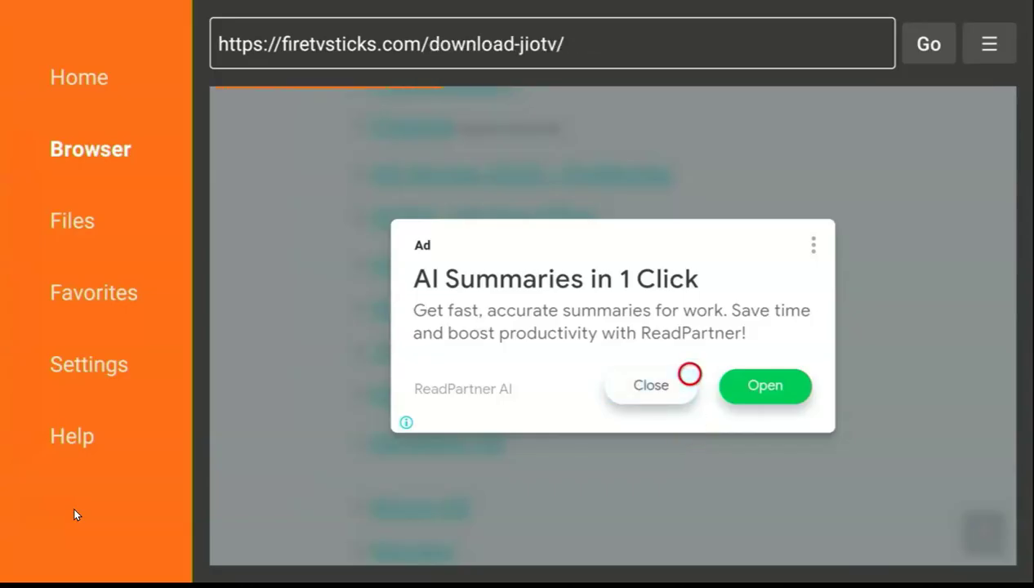
- Scroll the Download JioTV page to the Download - Fire TV/Android TV button
key("Down")
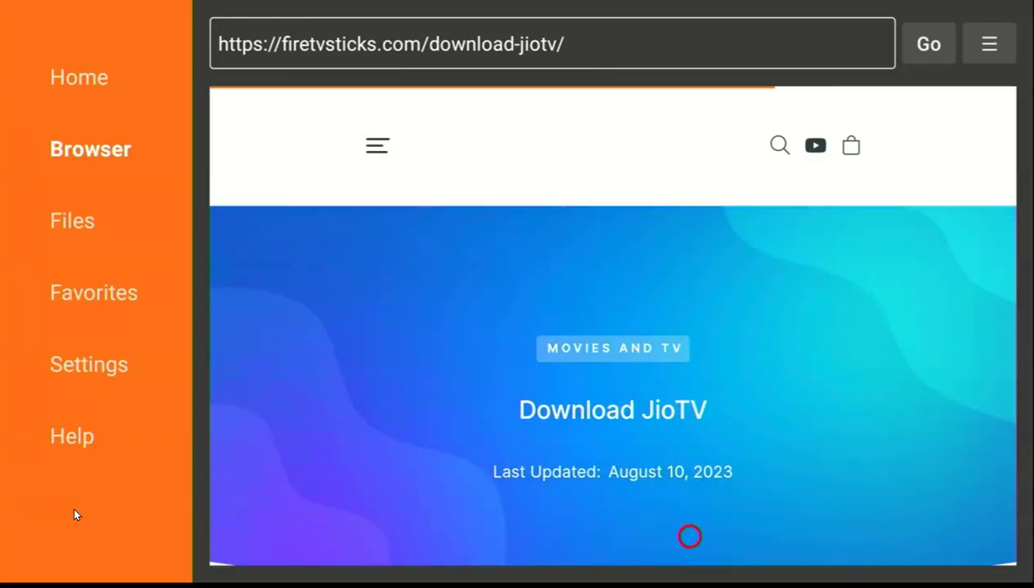
key("Down")
key("Down")
key("Down")
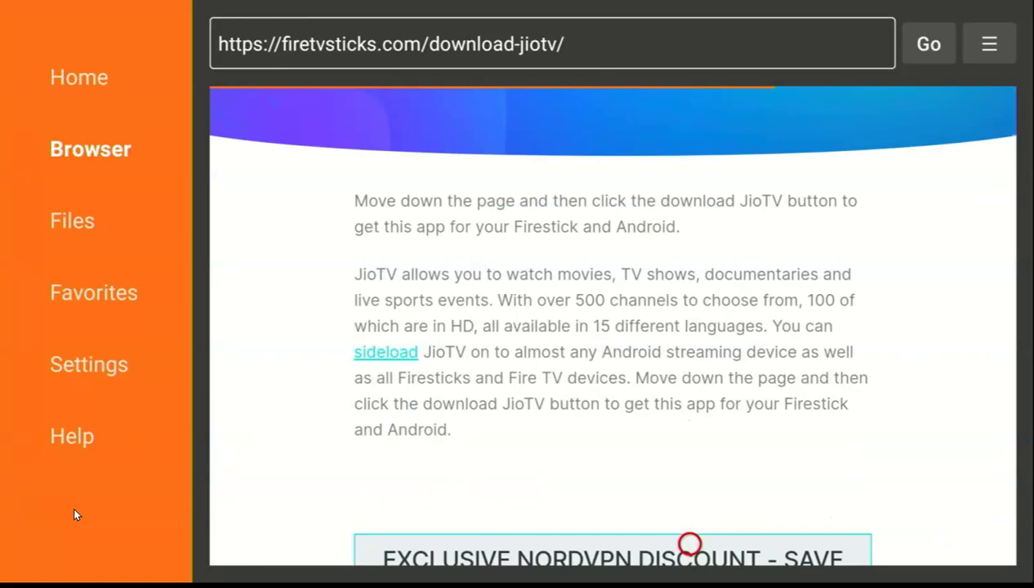
key("Down")
key("Down")
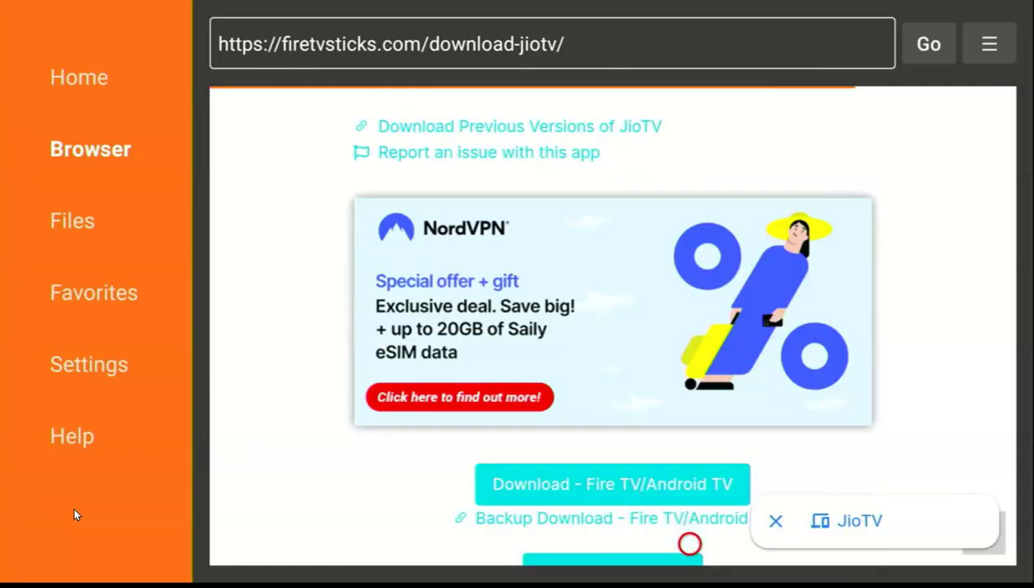
key("Down")
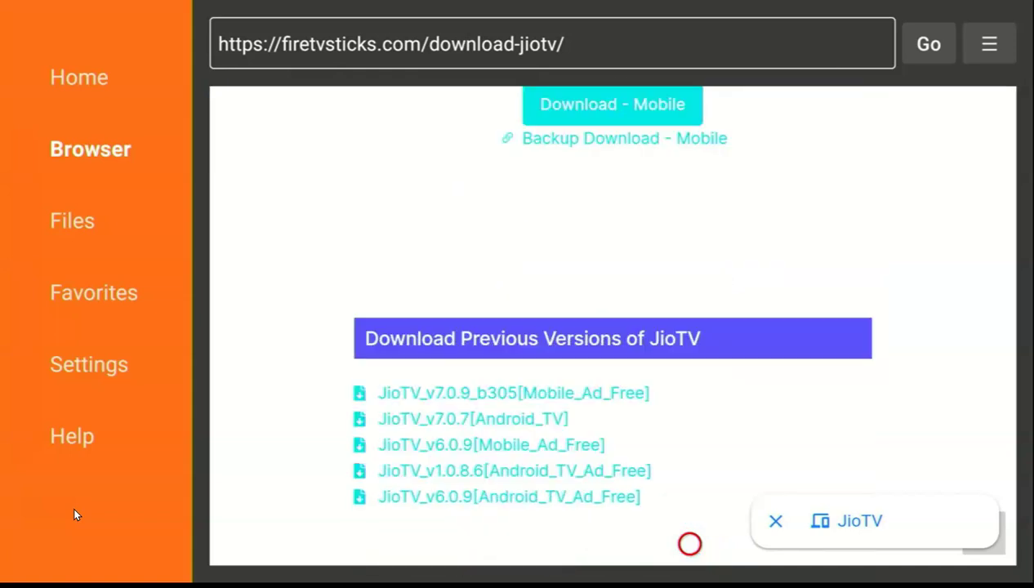
key("Up")
key("Up")
key("Up")
key("Up")
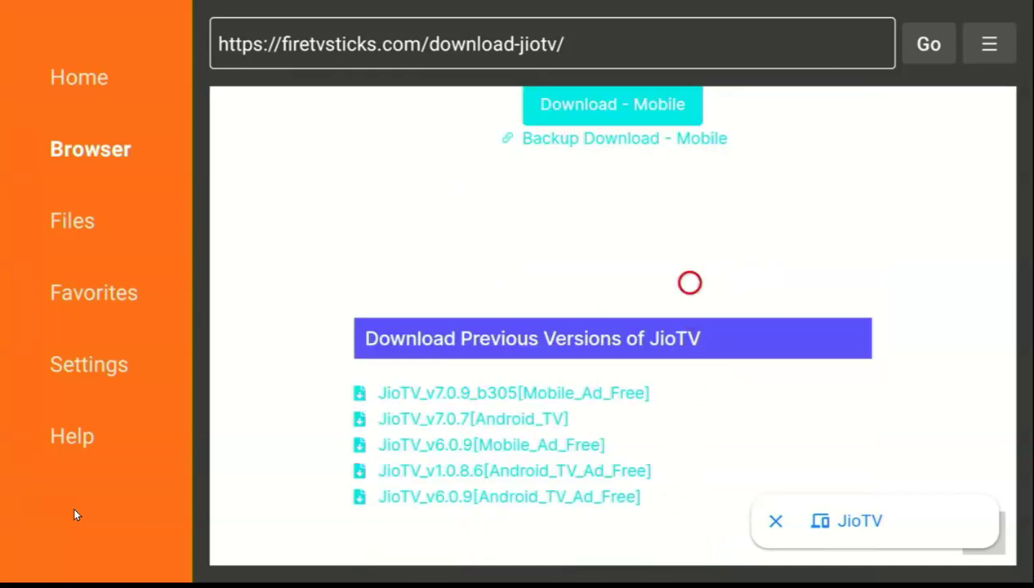
key("Up")
key("Up")
key("Up")
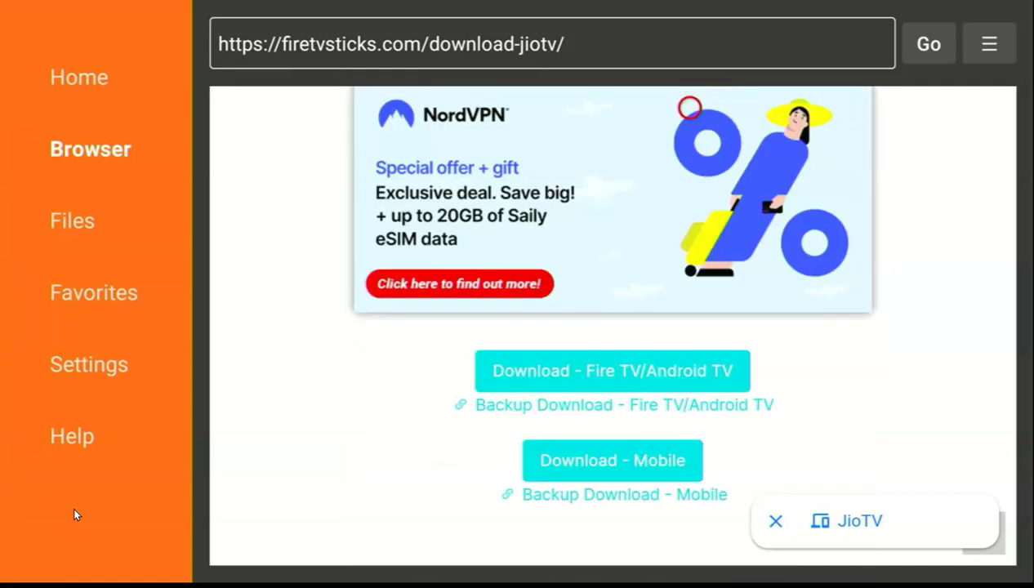
key("Down")
key("Down")
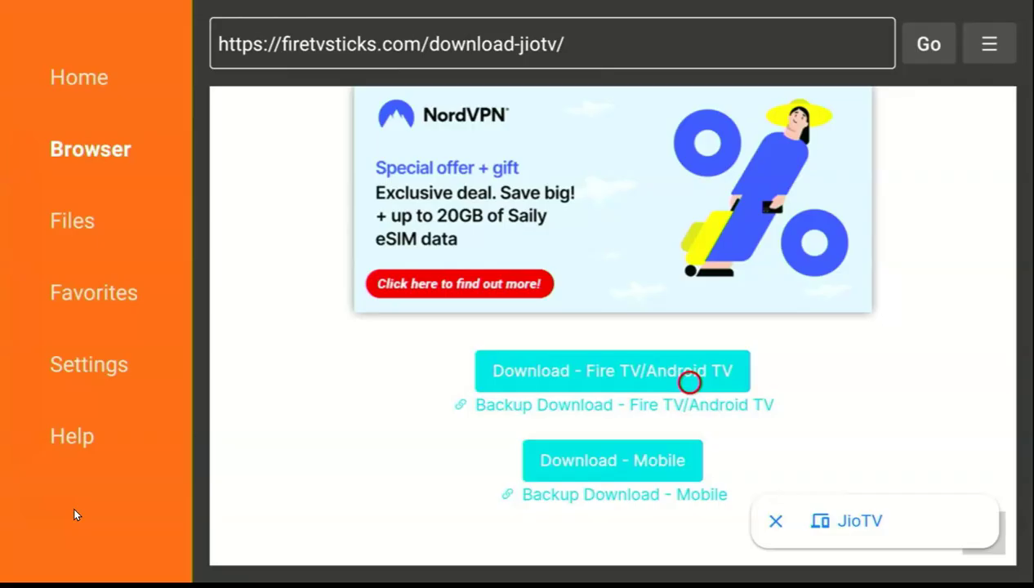
- Download the 26.8 MB Fire TV/Android TV JioTV APK and choose Install
left_click(689, 381)
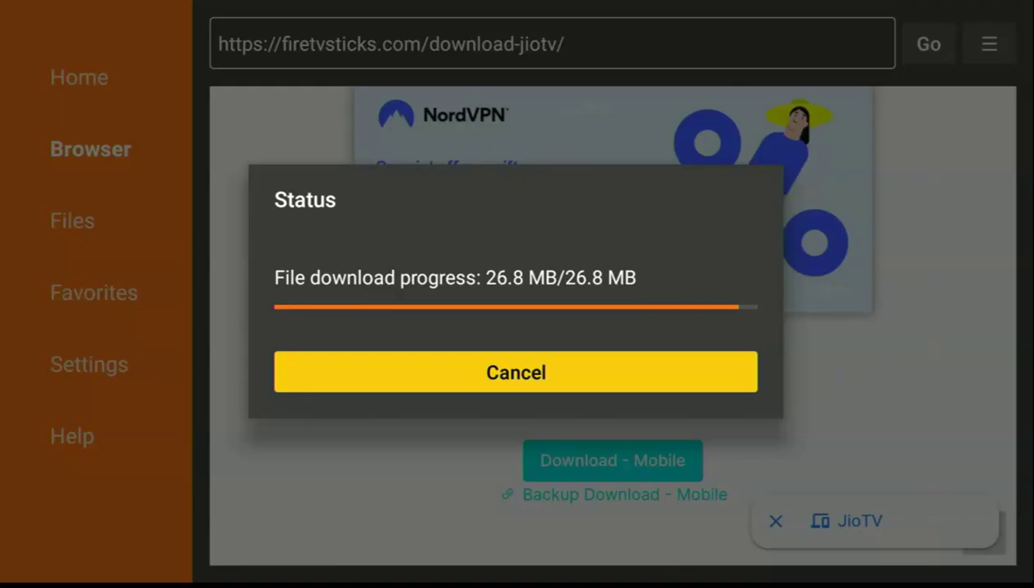
key("Return")
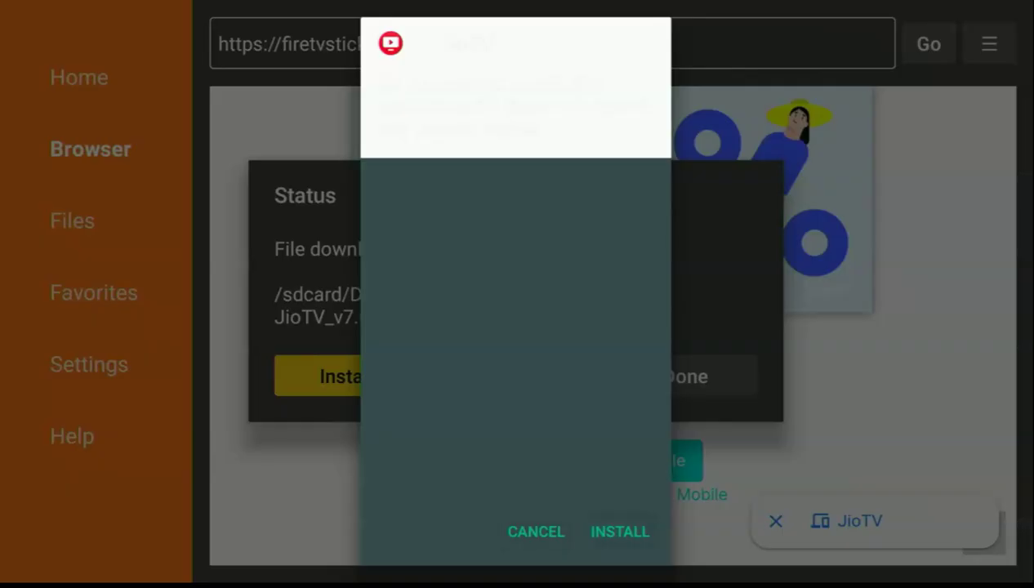
- Install JioTV, press Done, then delete the downloaded APK and confirm the deletion
key("Return")
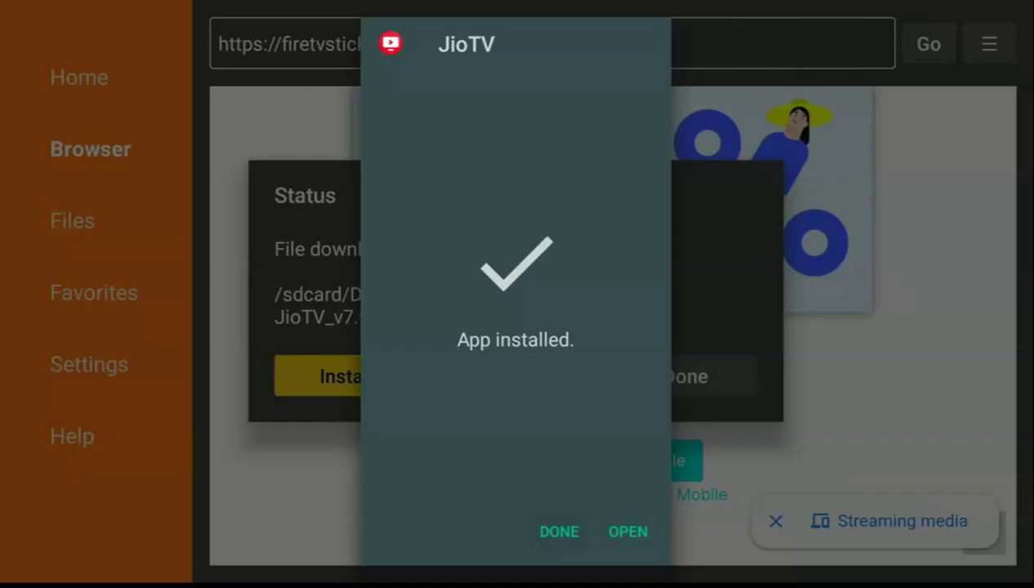
key("Return")
key("Right")
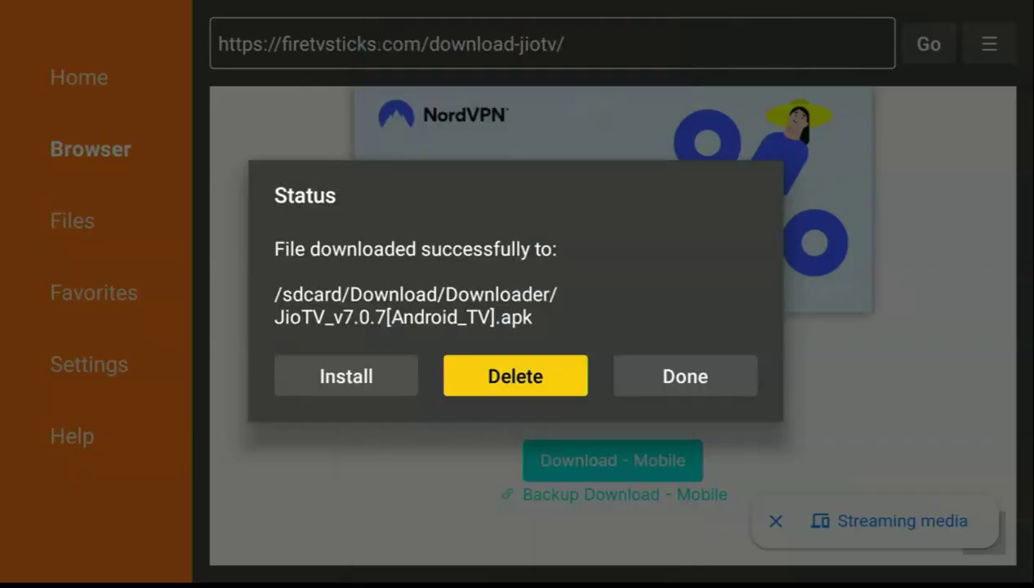
key("Return")
key("Left")
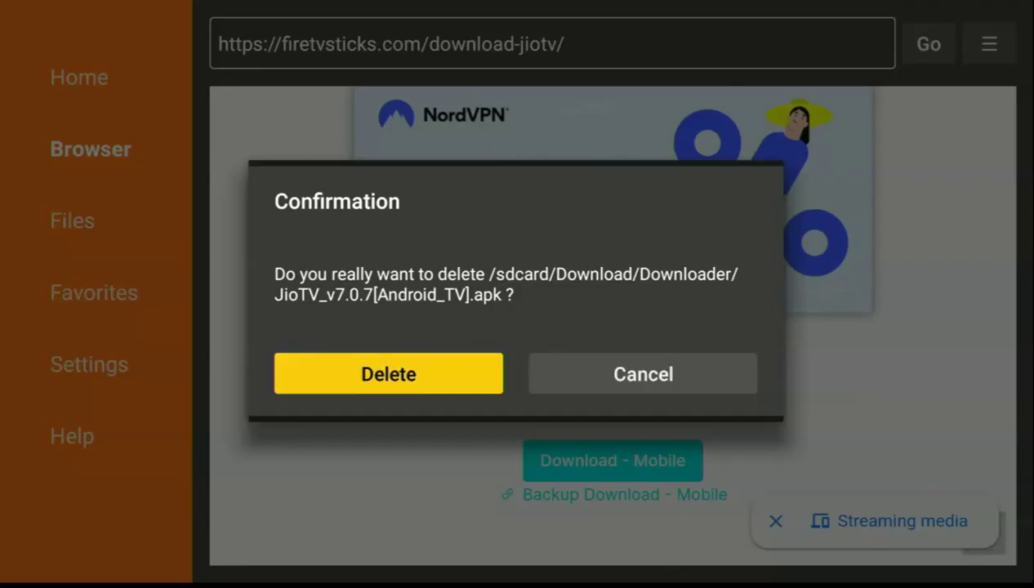
key("Return")
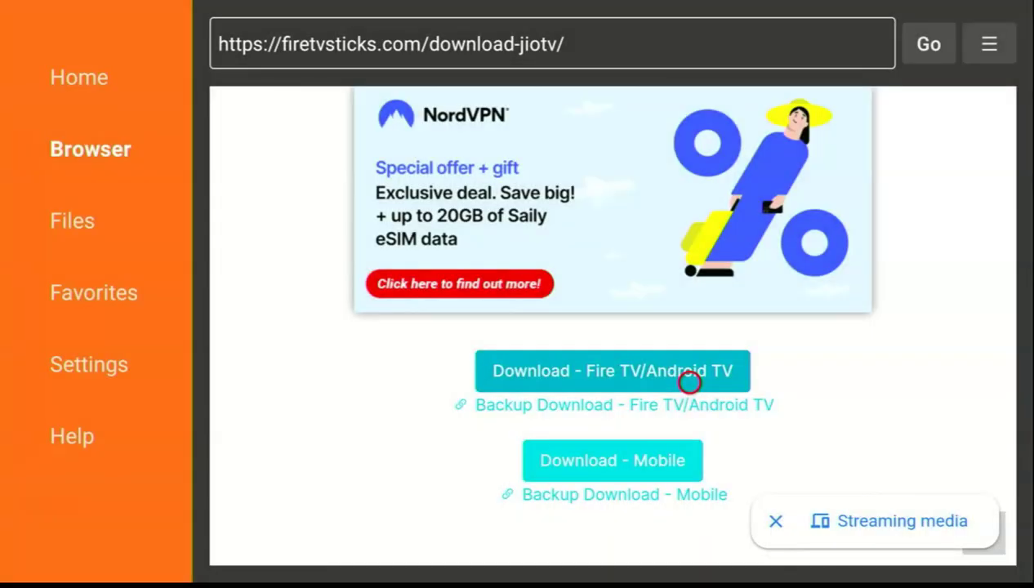
- Open the simple downloads page, open and close the ☰ menu, and scroll the list
left_click(689, 381)
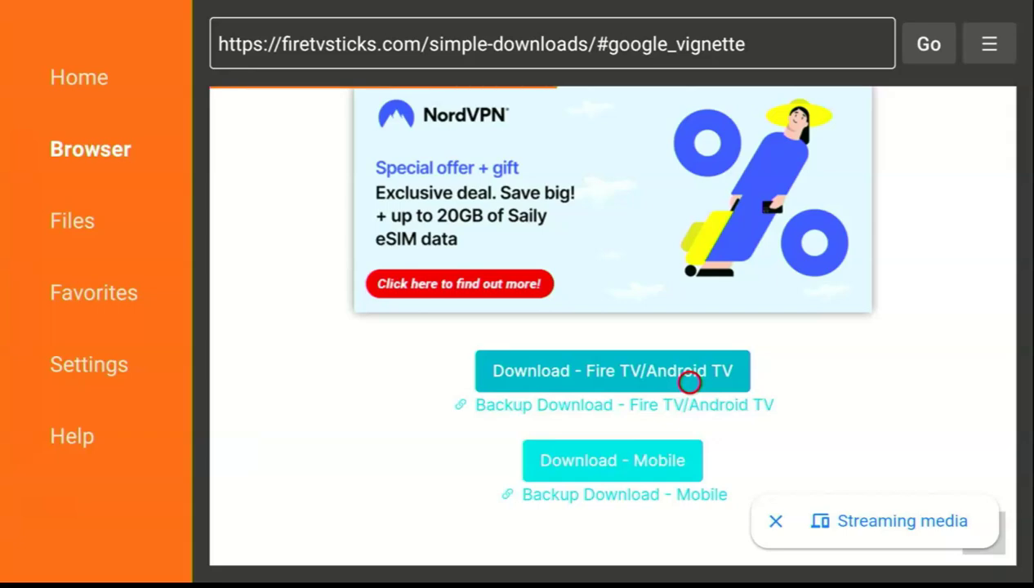
key("Menu")
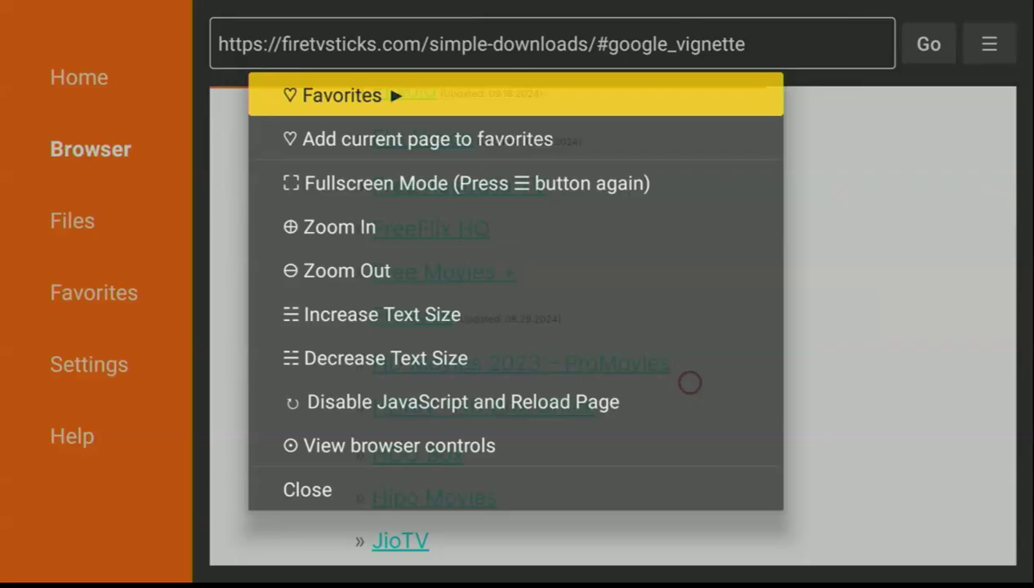
key("Up")
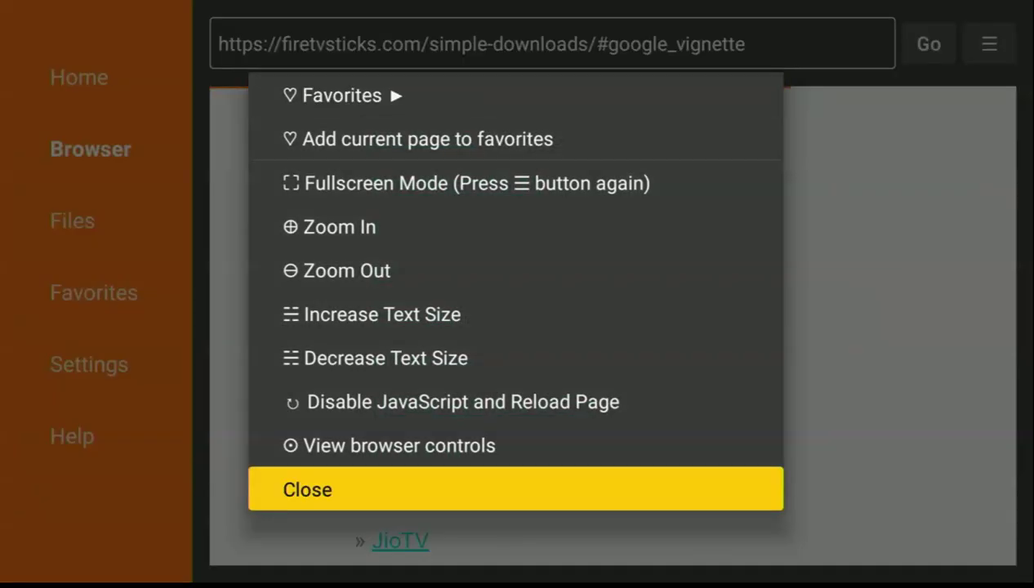
key("Return")
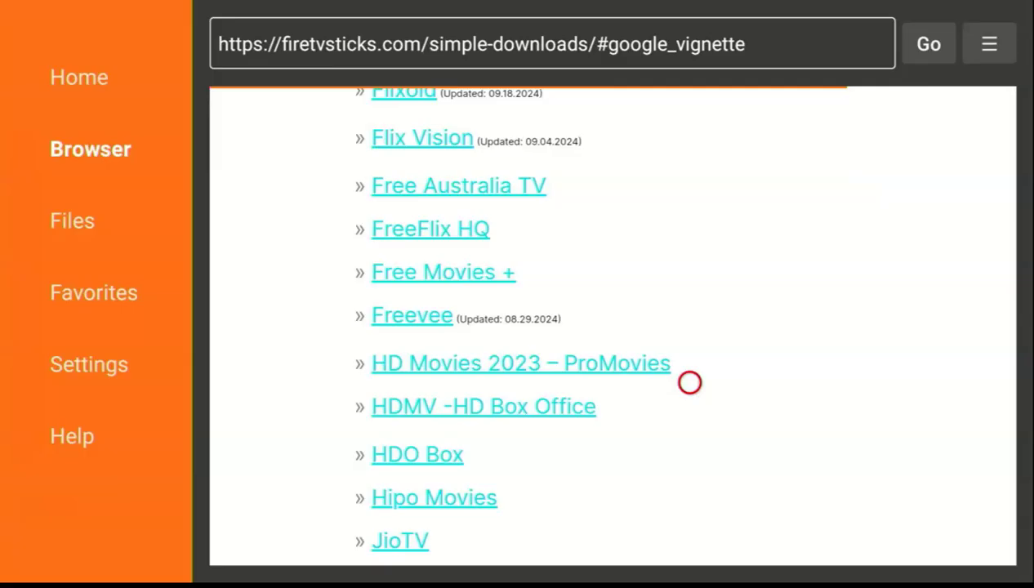
scroll(690, 382, "down", 10)
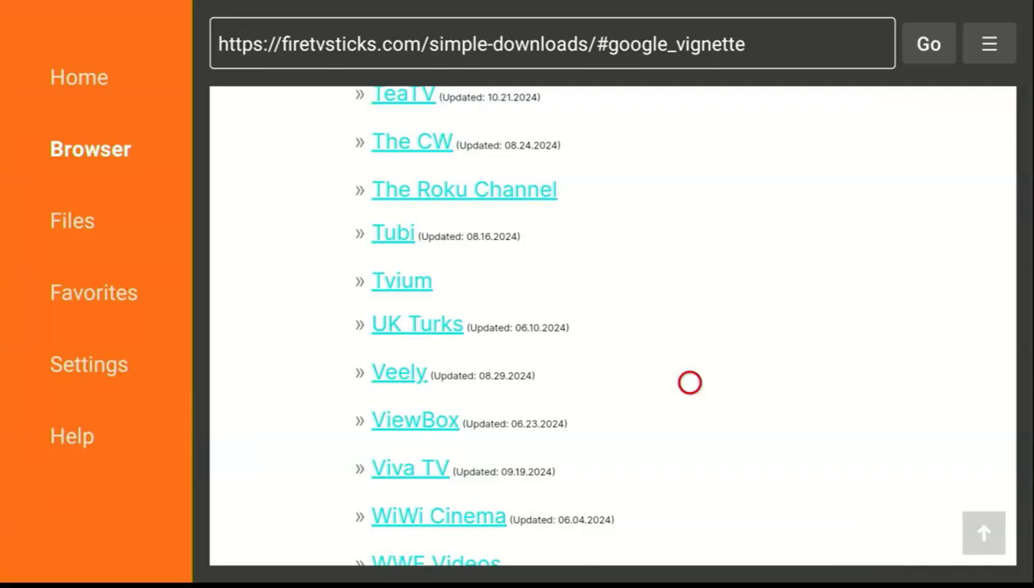
- Open and close the ☰ menu again, then go Back to go.aftvnews.com/28907
key("Menu")
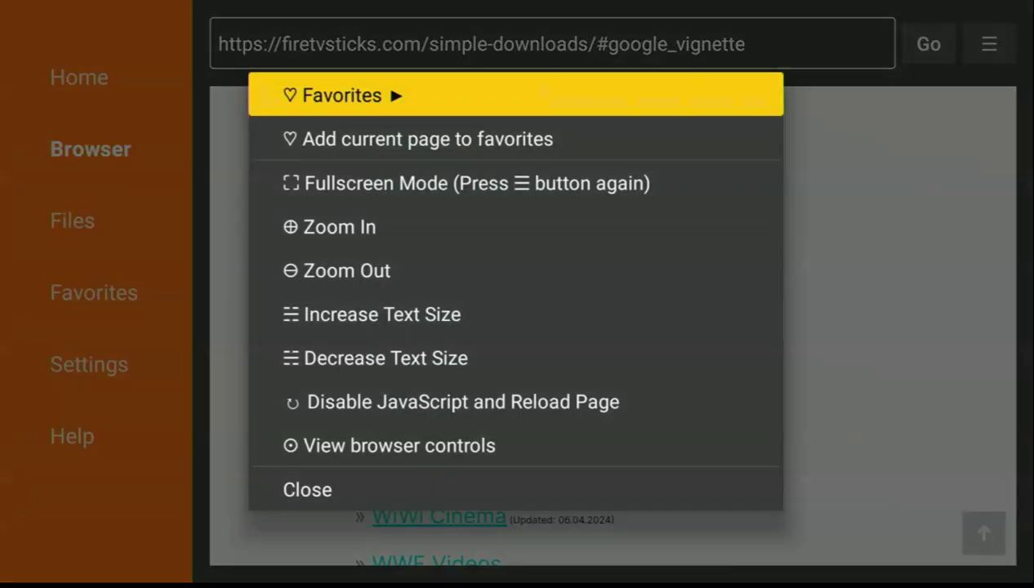
key("Up")
key("Return")
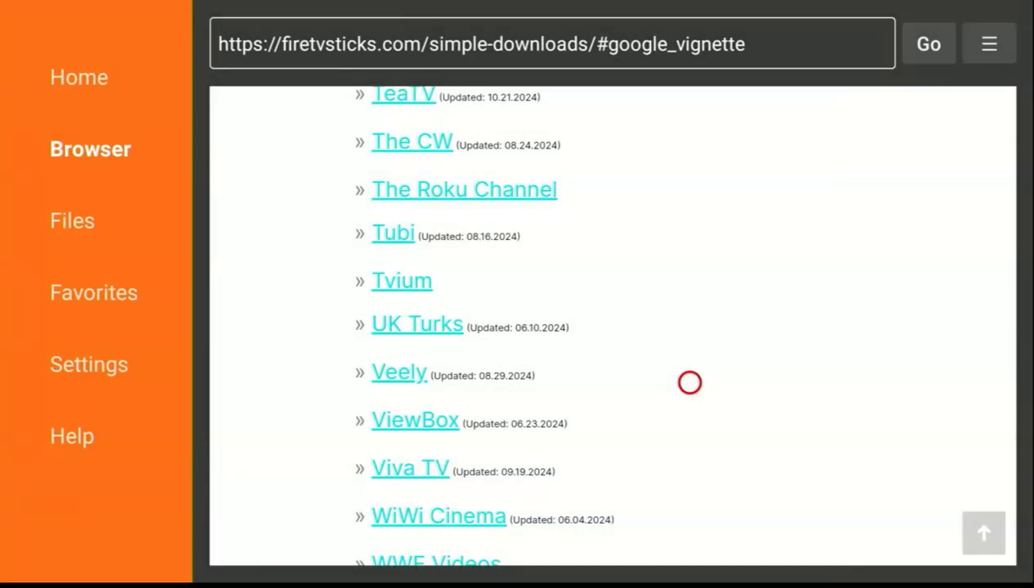
key("Escape")
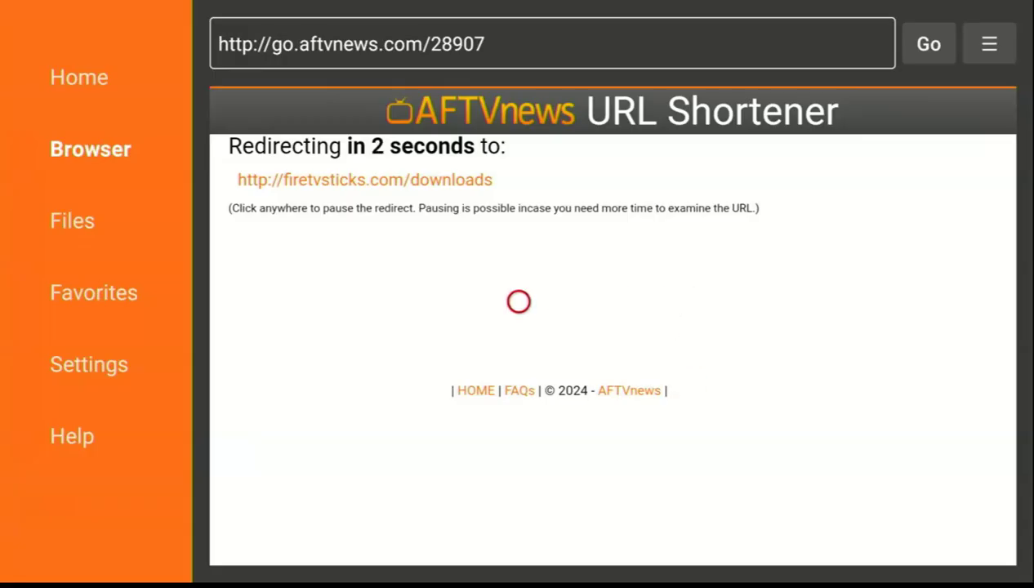
- Go to Downloader's Home section, then exit Downloader back to its store page
key("Left")
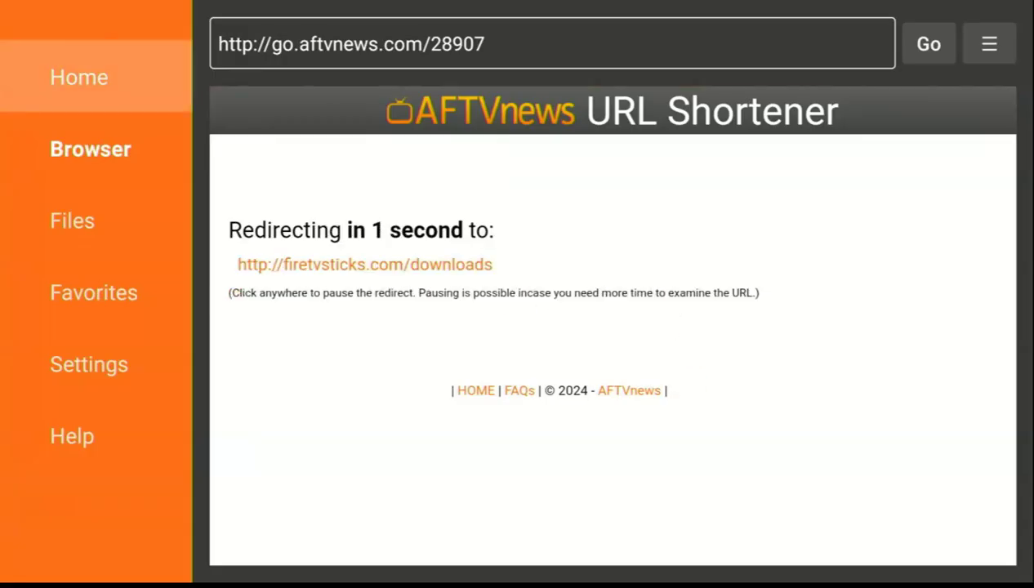
key("Return")
key("Escape")
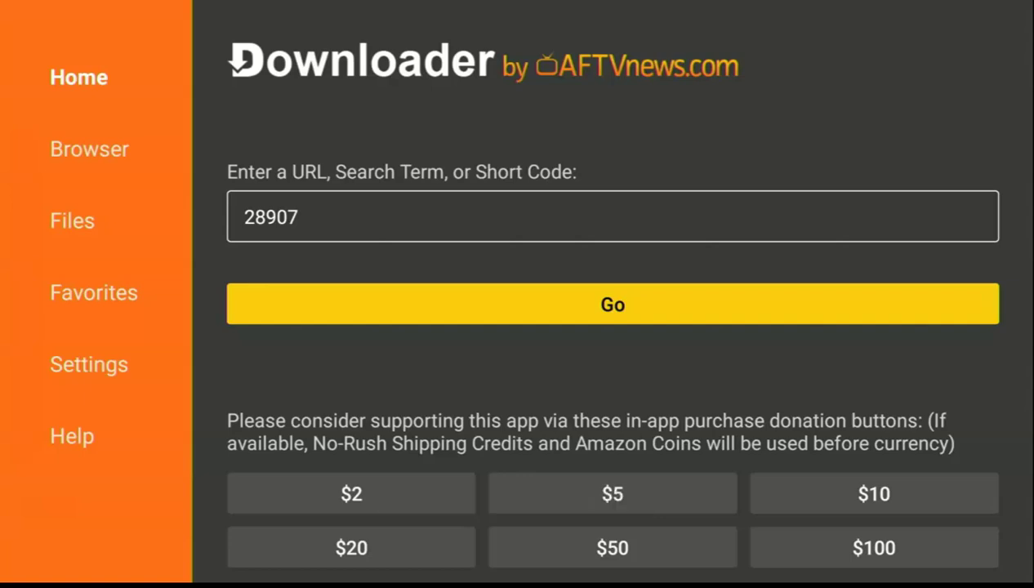
key("Escape")
key("Escape")
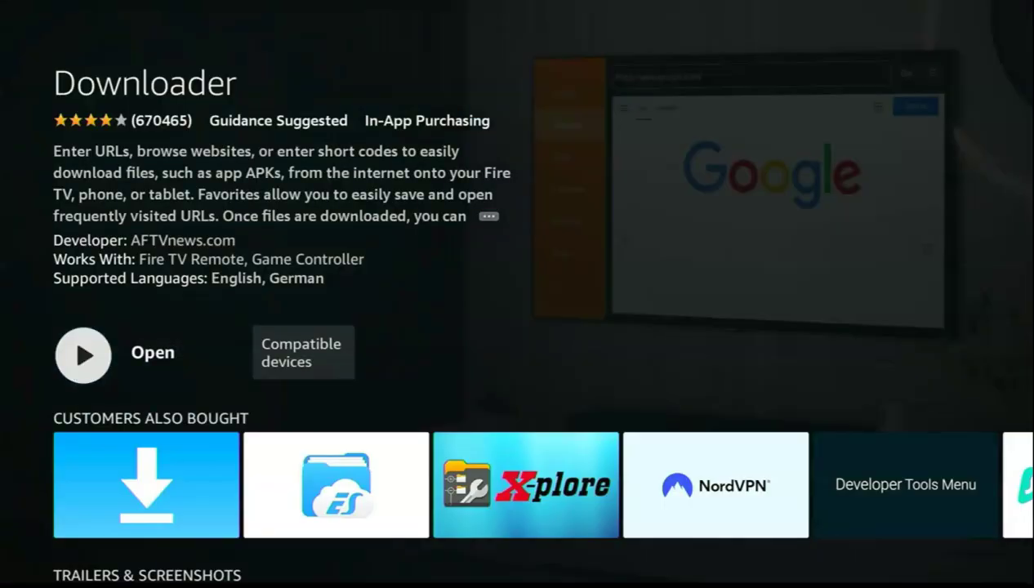
- Return through the search results to the search keyboard with 'D' and Downloader suggested
key("Escape")
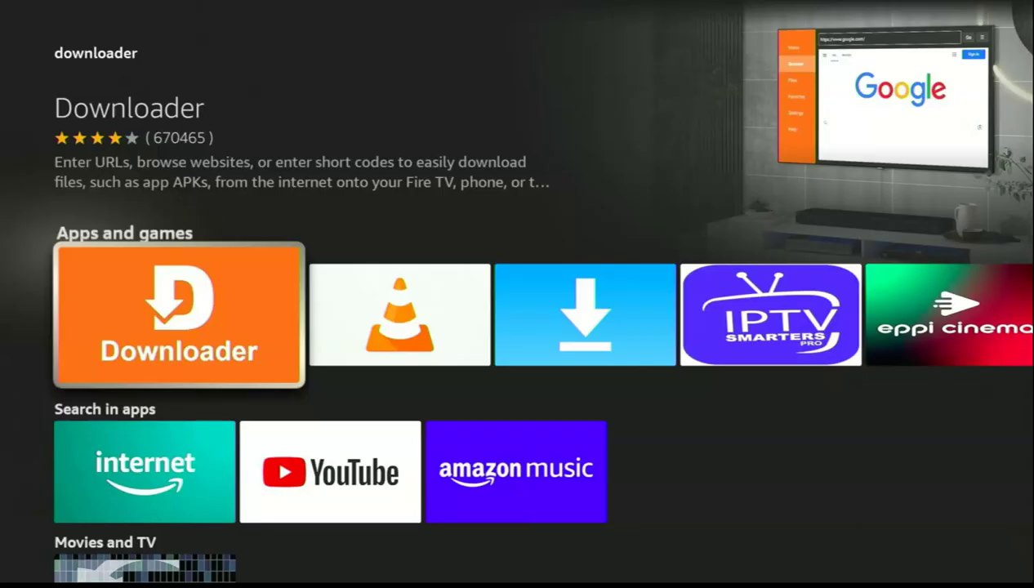
key("Right")
key("Right")
key("Right")
key("Right")
key("Down")
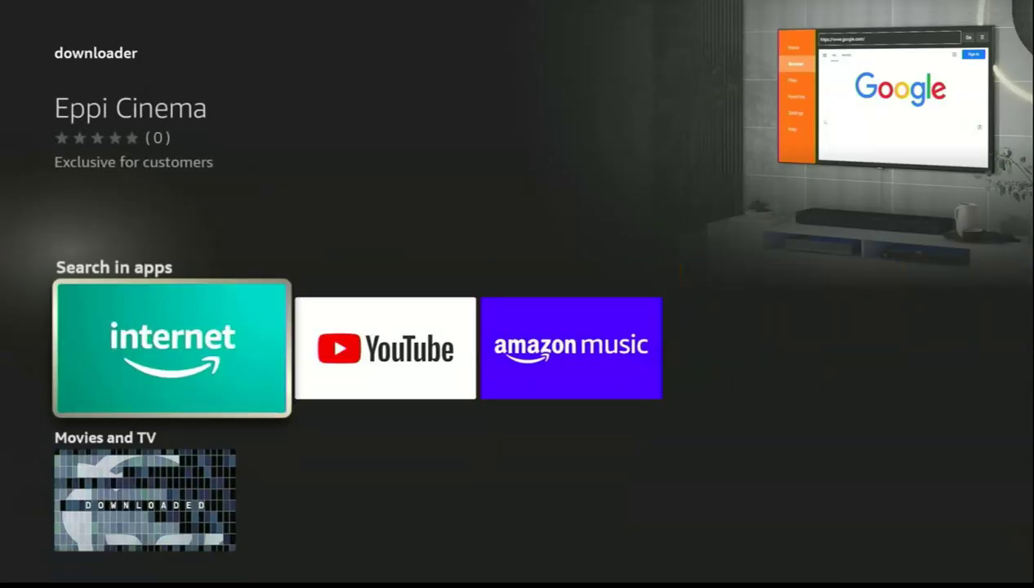
key("Up")
key("Left")
key("Left")
key("Left")
key("Left")
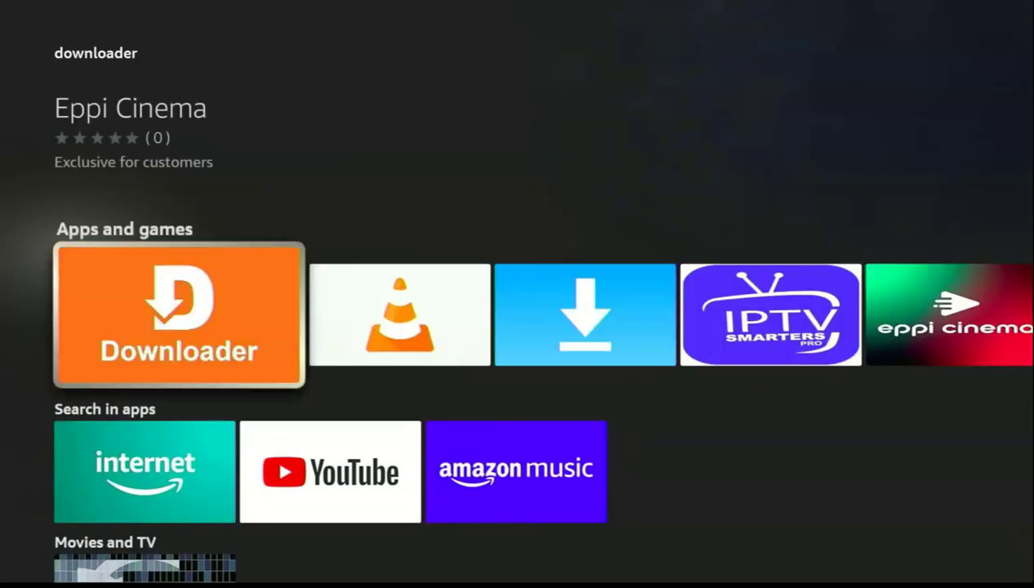
key("Escape")
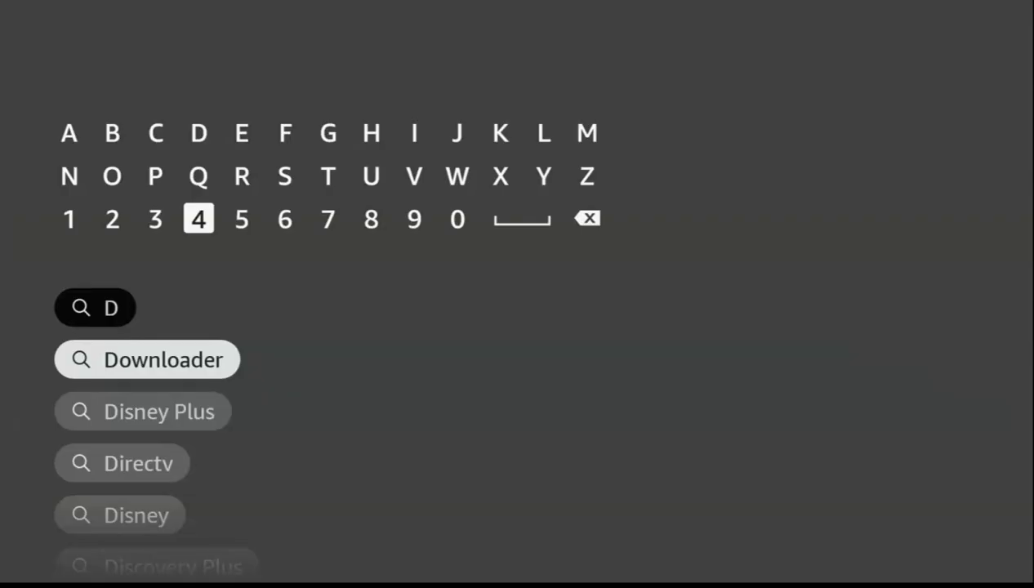
- Back out to the Fire TV Home screen and open Your Apps & Games
key("Escape")
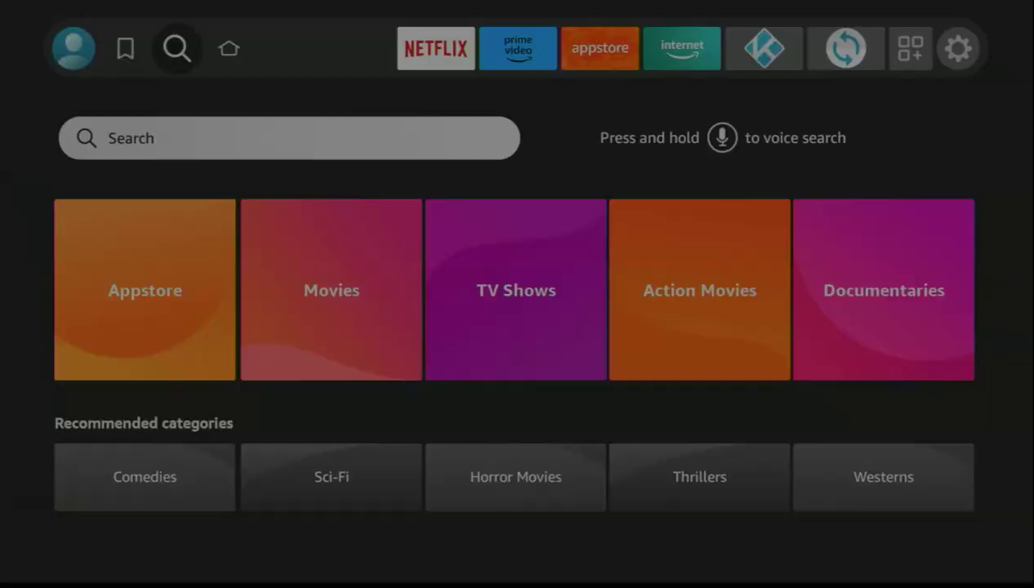
key("Escape")
key("Right")
key("Right")
key("Right")
key("Right")
key("Right")
key("Right")
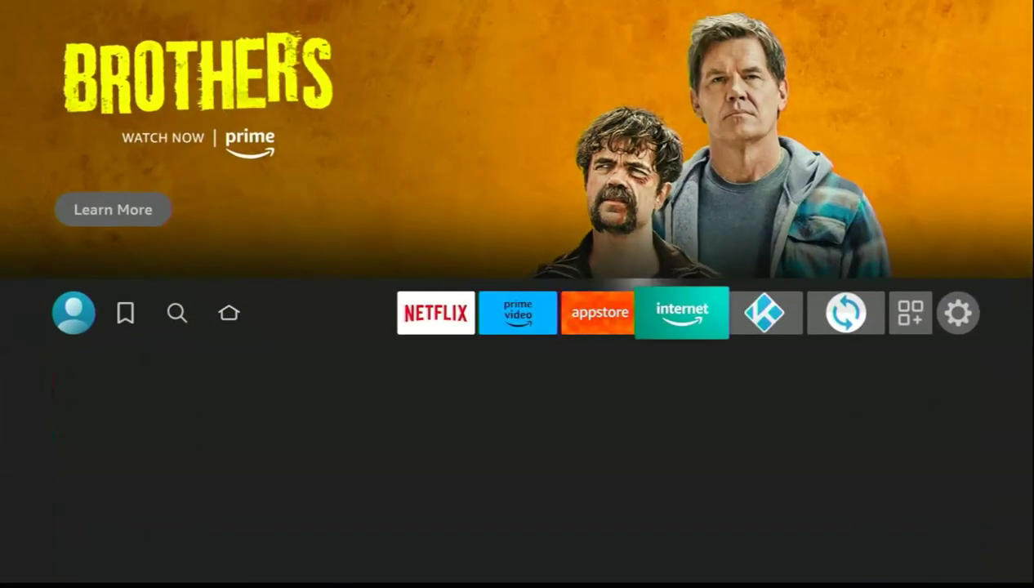
key("Right")
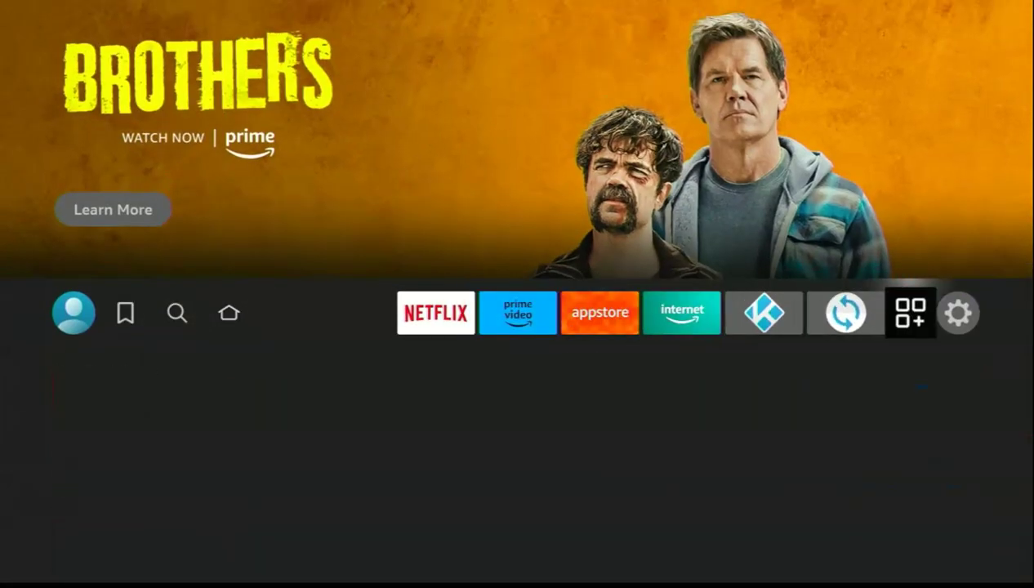
key("Return")
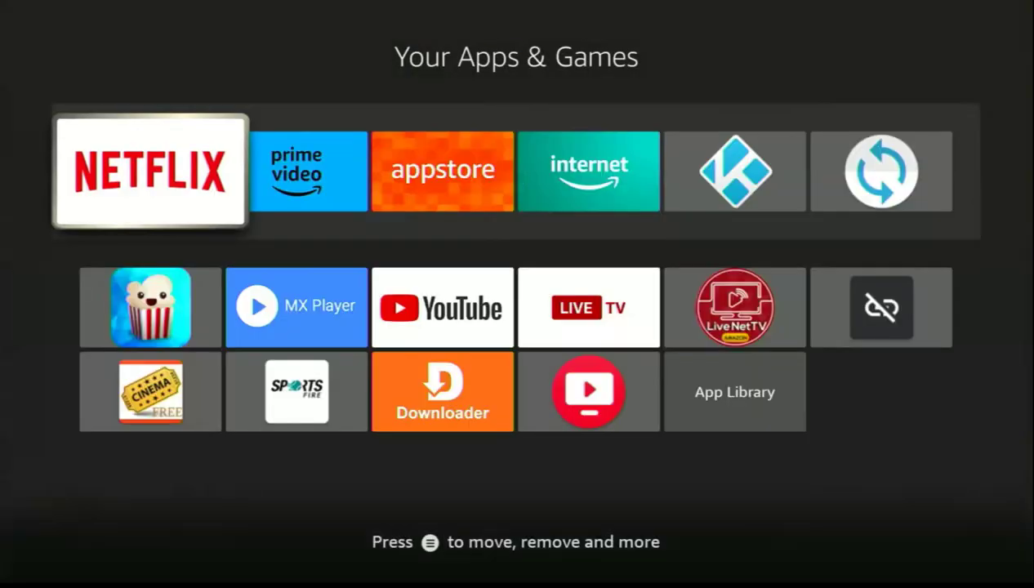
- Highlight the newly installed red JioTV tile beside Downloader in the apps grid
key("Down")
key("Right")
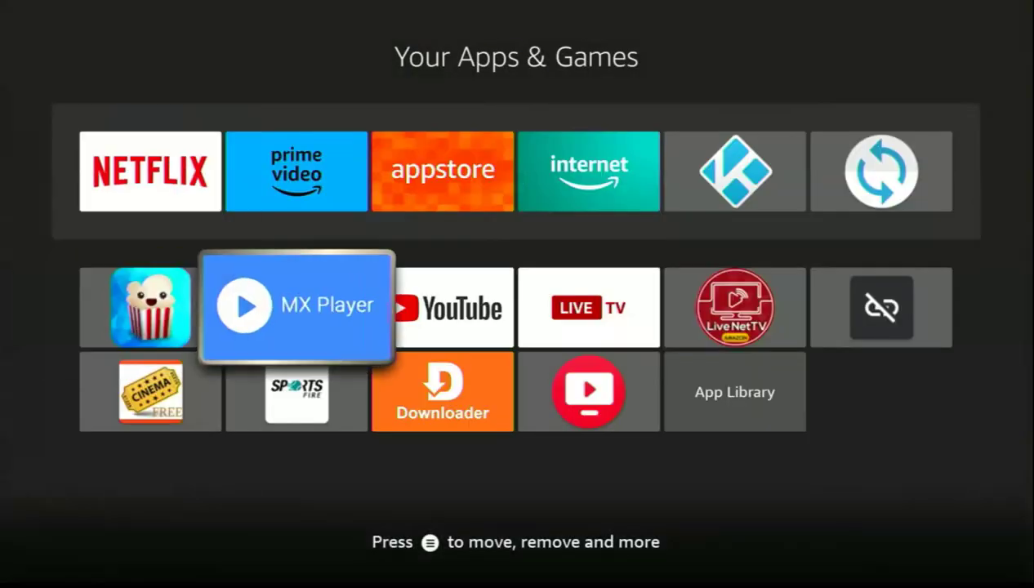
key("Right")
key("Right")
key("Right")
key("Down")
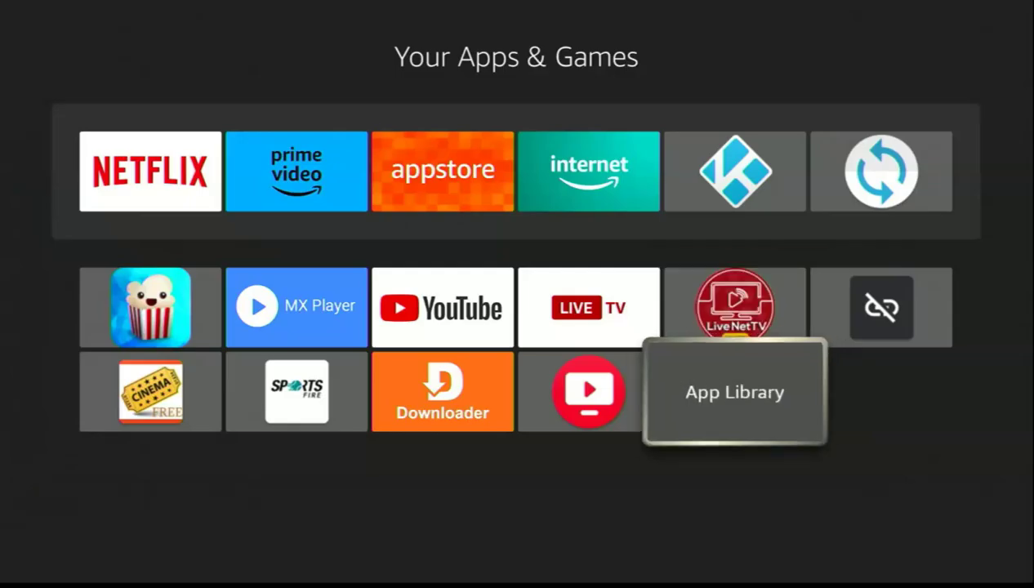
key("Left")
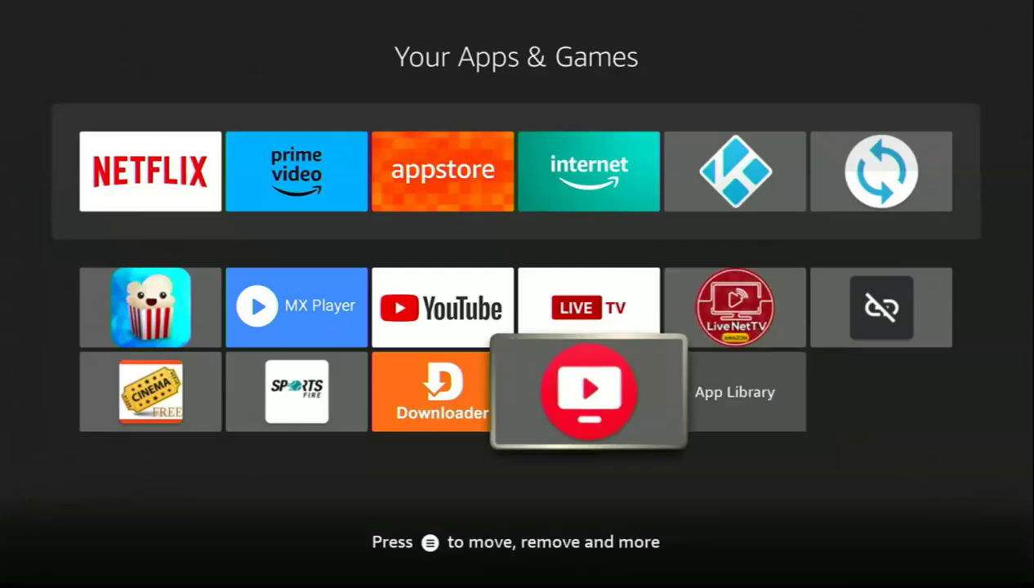